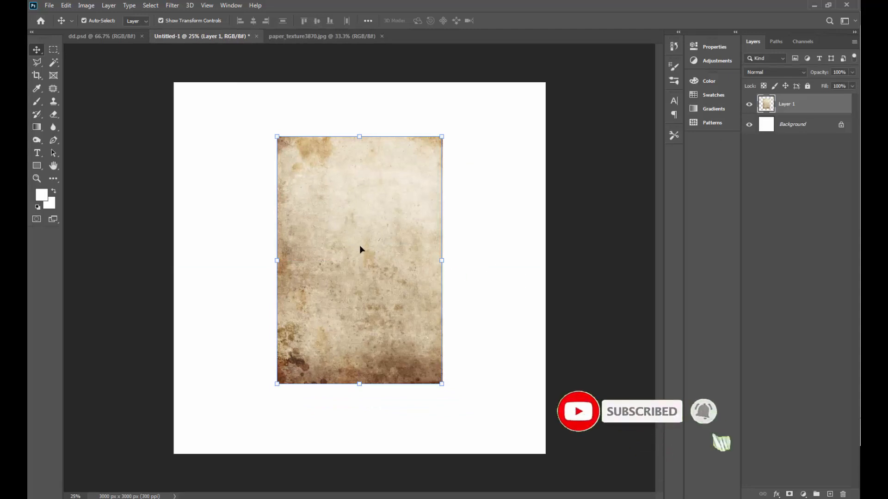
- Enlarge the paper texture layer to about 250% and position it to cover the whole canvas
{"action": "left_click_drag", "start_coordinate": [442, 384], "coordinate": [578, 478]}
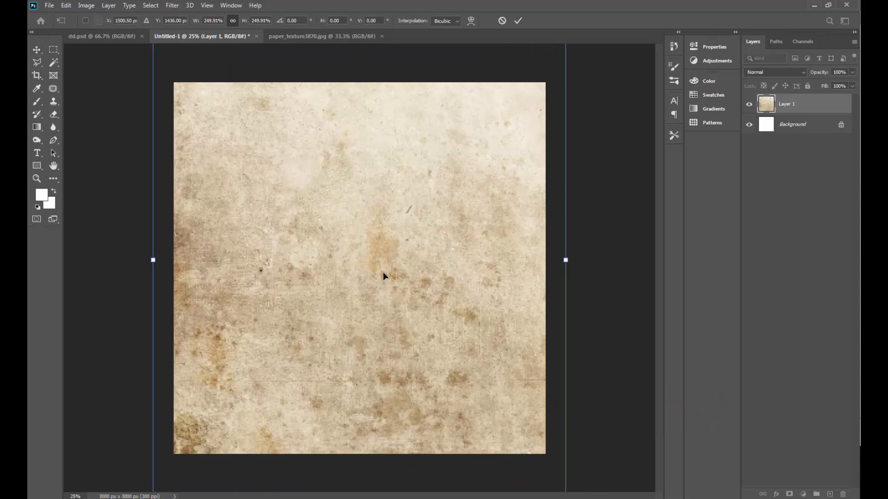
{"action": "left_click_drag", "start_coordinate": [383, 271], "coordinate": [384, 286]}
{"action": "key", "text": "Return"}
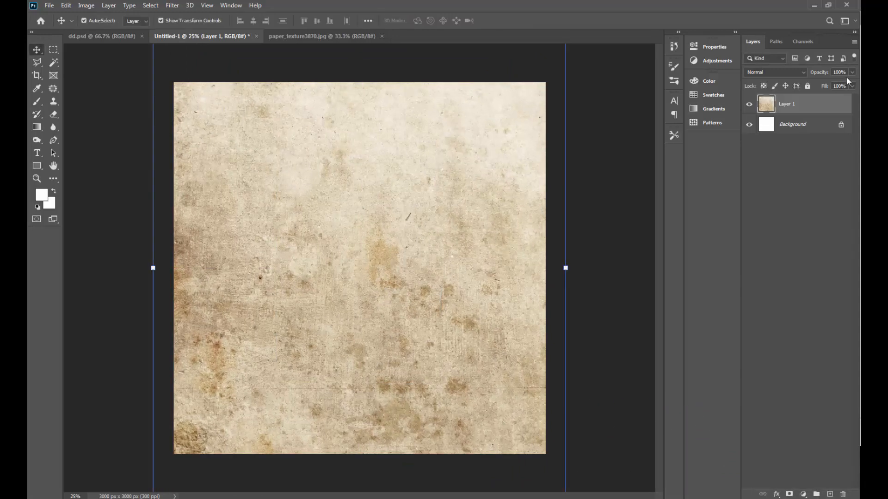
- Lower the paper texture layer's opacity to about 36% and deselect the layer
{"action": "left_click", "coordinate": [814, 84]}
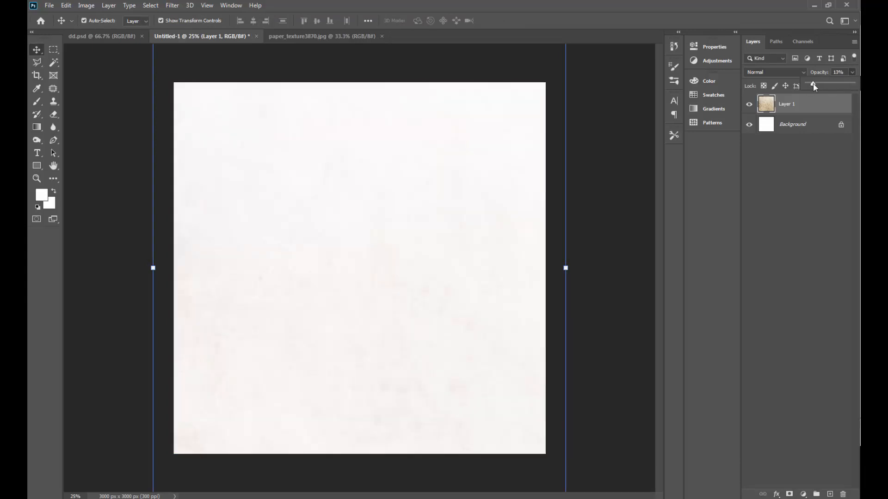
{"action": "left_click_drag", "start_coordinate": [822, 85], "coordinate": [823, 85]}
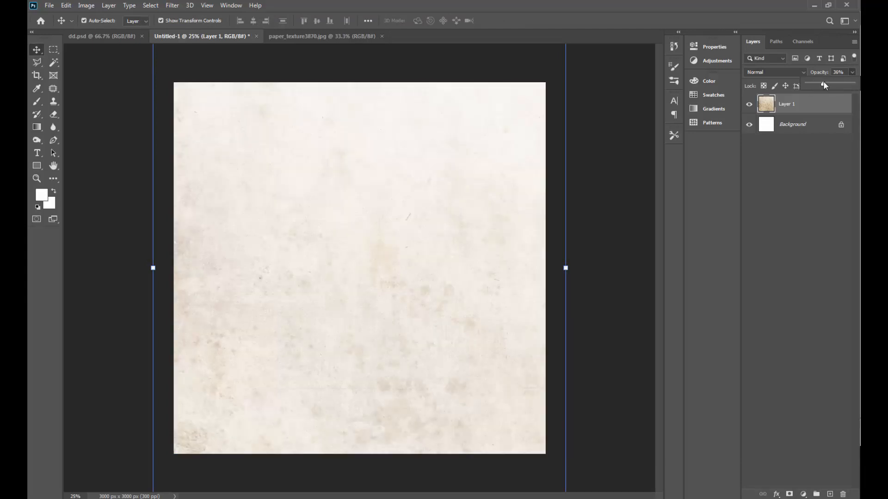
{"action": "left_click", "coordinate": [584, 155]}
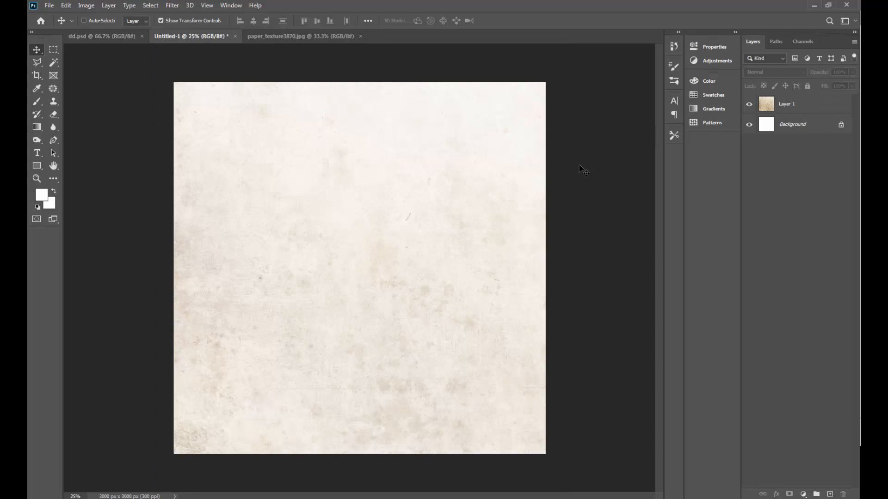
{"action": "key", "text": "ctrl+minus"}
{"action": "key", "text": "ctrl+plus"}
- Select the canvas's lower-left triangle with the Polygonal Lasso, its diagonal running from high on the left edge to past the middle of the bottom edge
{"action": "key", "text": "l"}
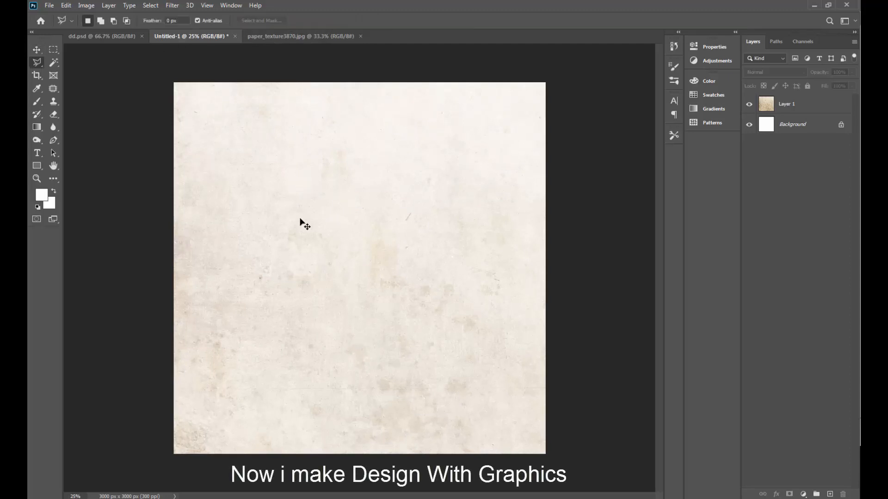
{"action": "key", "text": "ctrl+minus"}
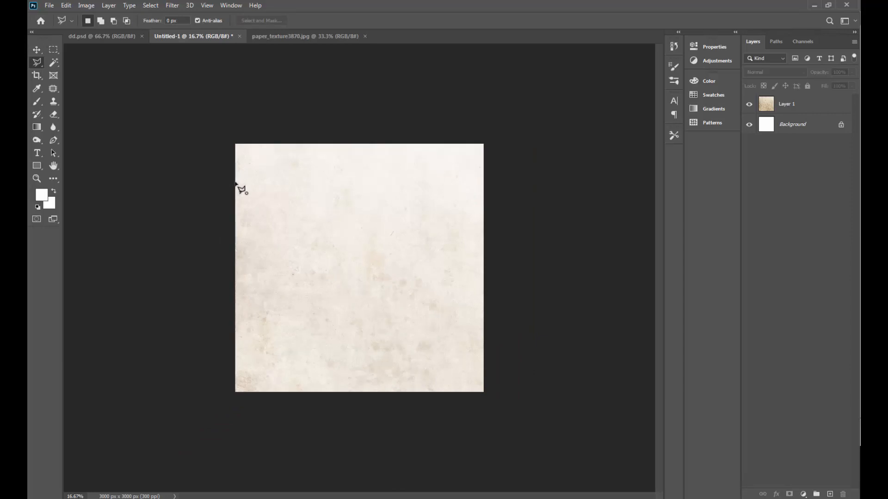
{"action": "left_click", "coordinate": [235, 183]}
{"action": "left_click", "coordinate": [383, 392]}
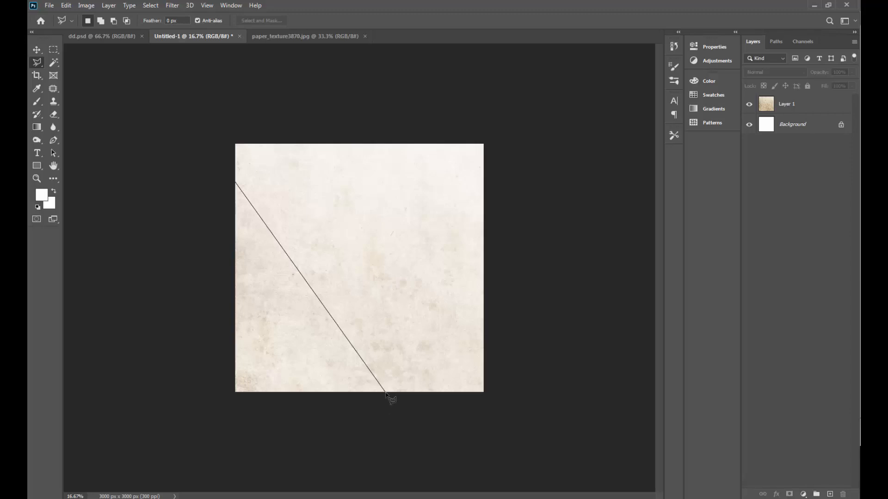
{"action": "left_click", "coordinate": [340, 407]}
{"action": "left_click", "coordinate": [250, 406]}
{"action": "left_click", "coordinate": [206, 399]}
{"action": "left_click", "coordinate": [180, 290]}
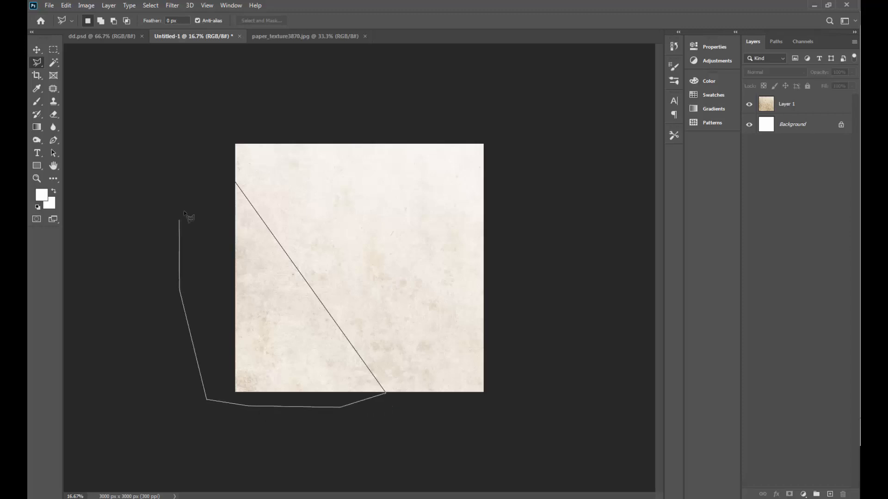
{"action": "double_click", "coordinate": [186, 199]}
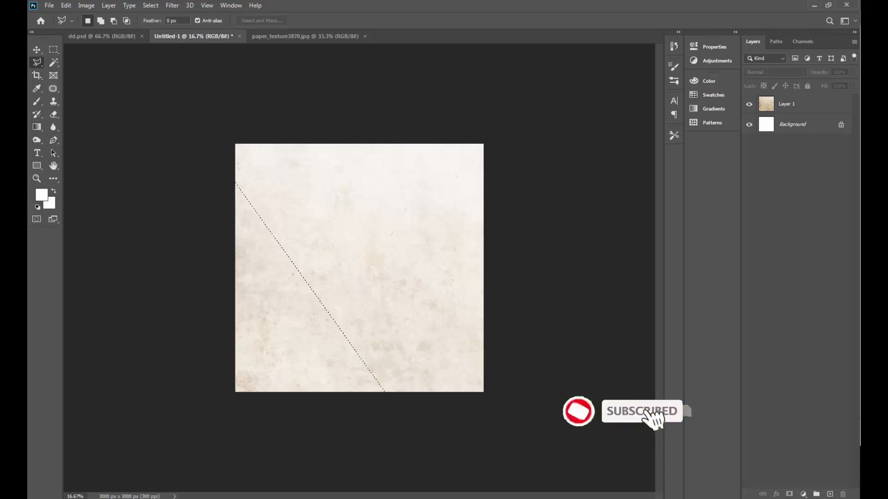
- Fill the triangular selection with dark blue #052998 on a new layer and remove the selection
{"action": "key", "text": "ctrl+shift+alt+n"}
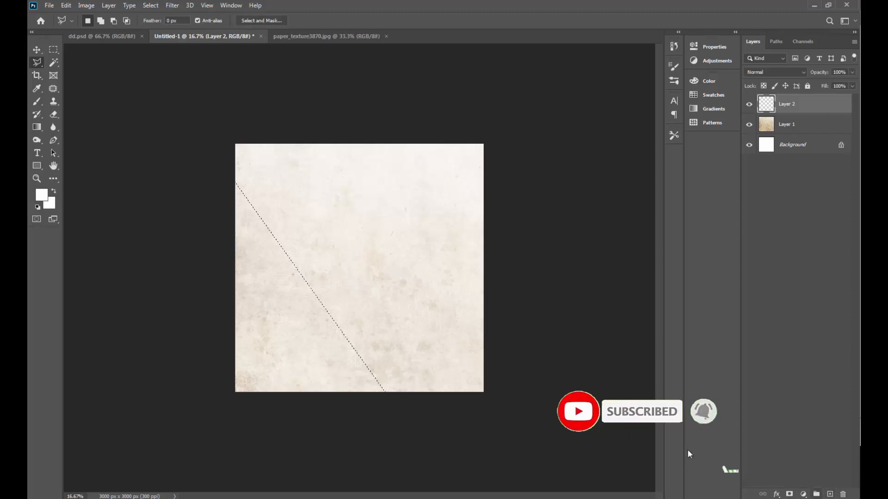
{"action": "left_click", "coordinate": [41, 195]}
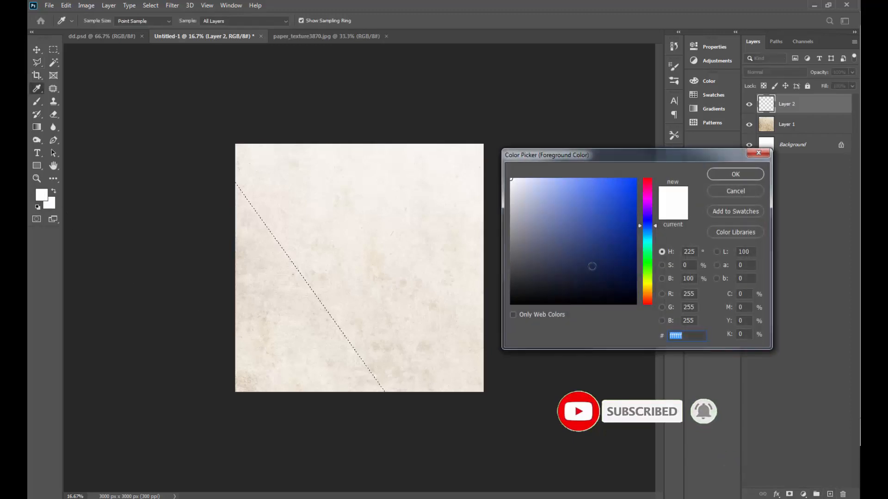
{"action": "left_click", "coordinate": [638, 228]}
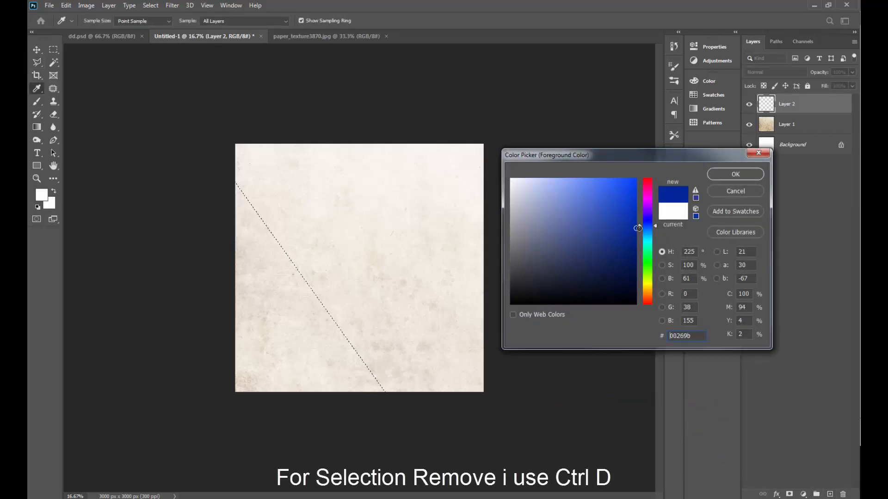
{"action": "key", "text": "Return"}
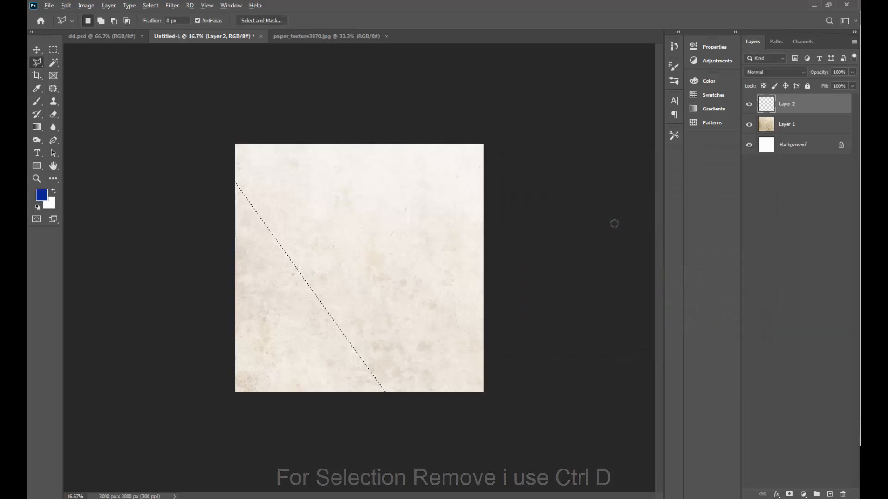
{"action": "key", "text": "alt+BackSpace"}
{"action": "key", "text": "ctrl+d"}
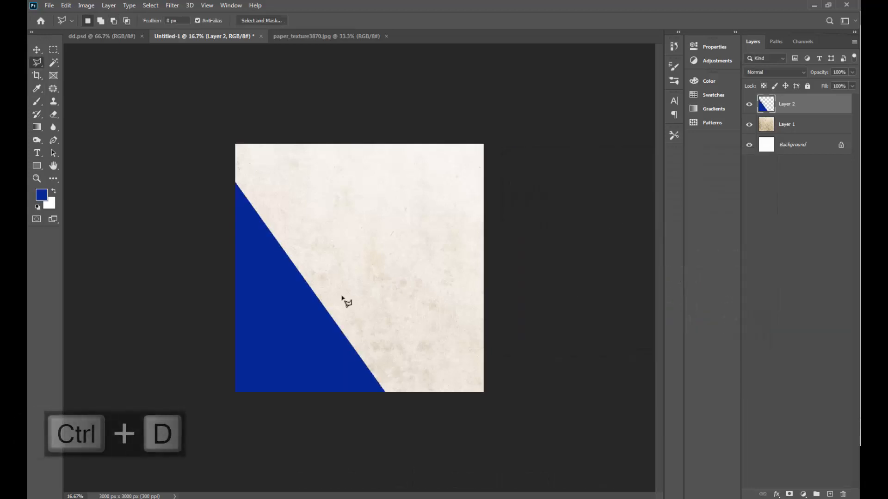
- Set the dark blue triangle layer's blend mode to Multiply
{"action": "left_click", "coordinate": [803, 72]}
{"action": "left_click", "coordinate": [764, 111]}
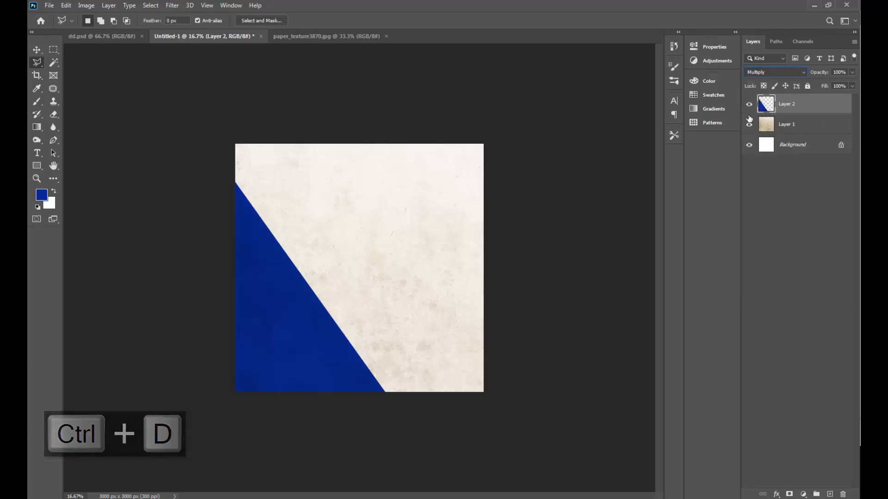
{"action": "key", "text": "ctrl+plus"}
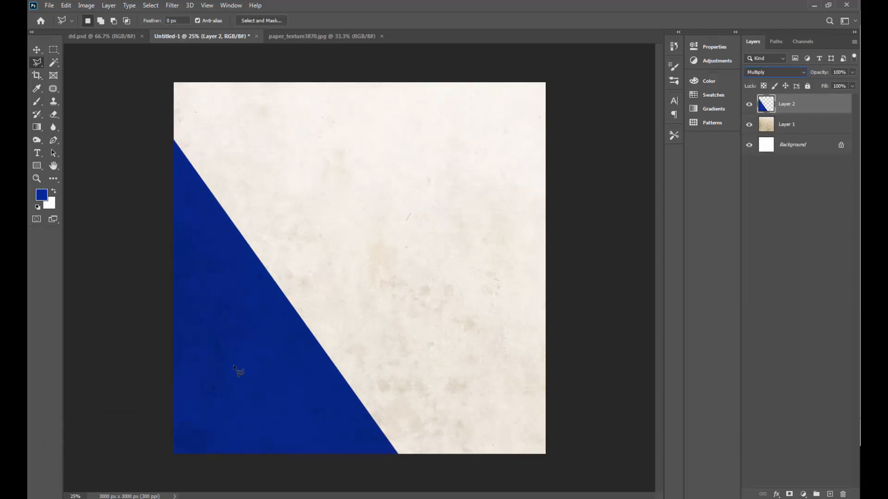
{"action": "key", "text": "ctrl+minus"}
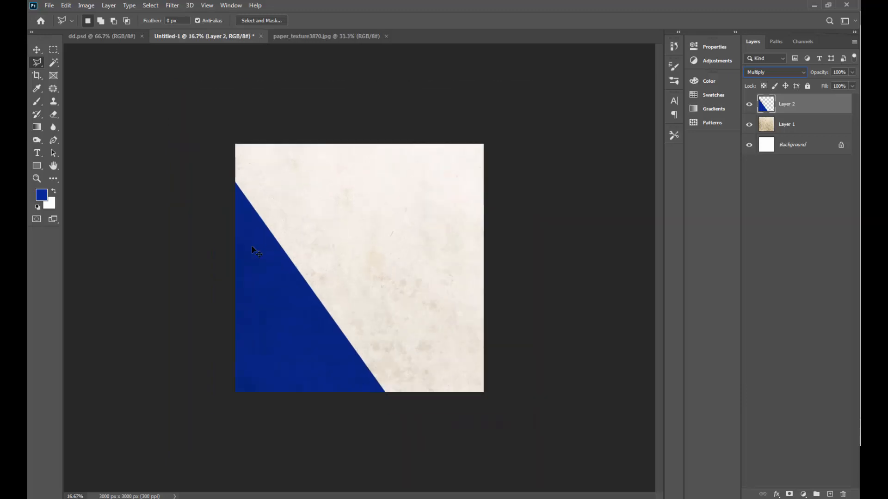
- Outline a narrow diagonal band along the blue triangle's sloping edge with the Polygonal Lasso
{"action": "left_click", "coordinate": [236, 161]}
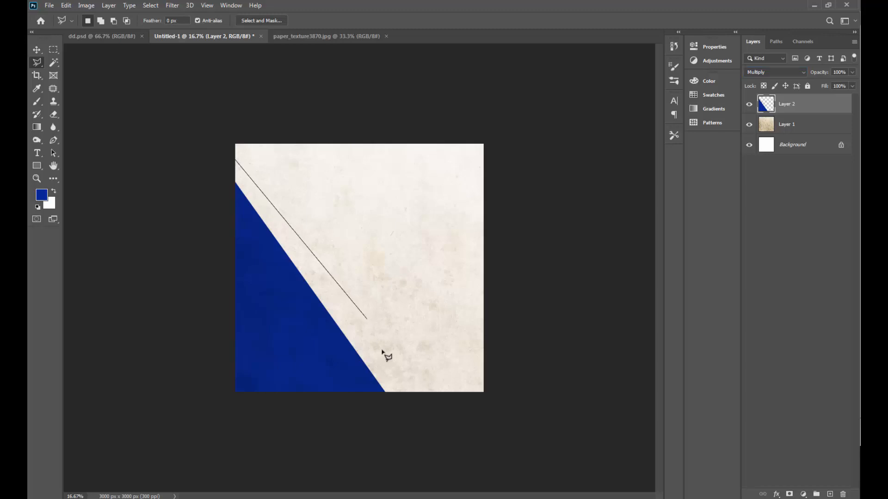
{"action": "left_click", "coordinate": [407, 394]}
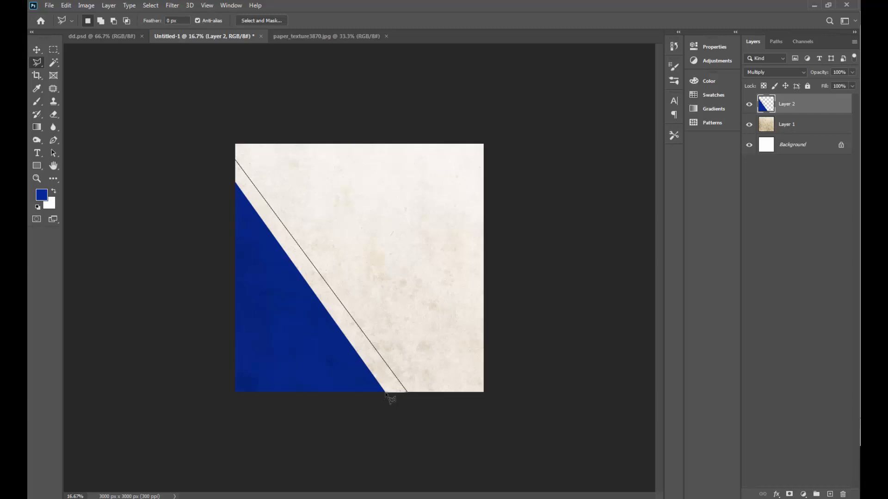
{"action": "left_click", "coordinate": [385, 393]}
{"action": "left_click", "coordinate": [236, 162]}
- Fill the diagonal band with light blue #6edbff on a new layer and remove the selection
{"action": "left_click", "coordinate": [42, 196]}
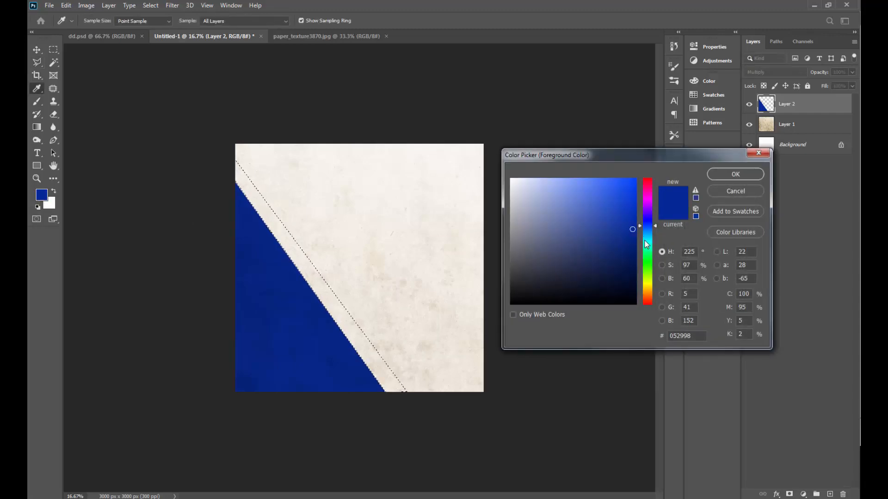
{"action": "left_click_drag", "start_coordinate": [646, 241], "coordinate": [647, 237]}
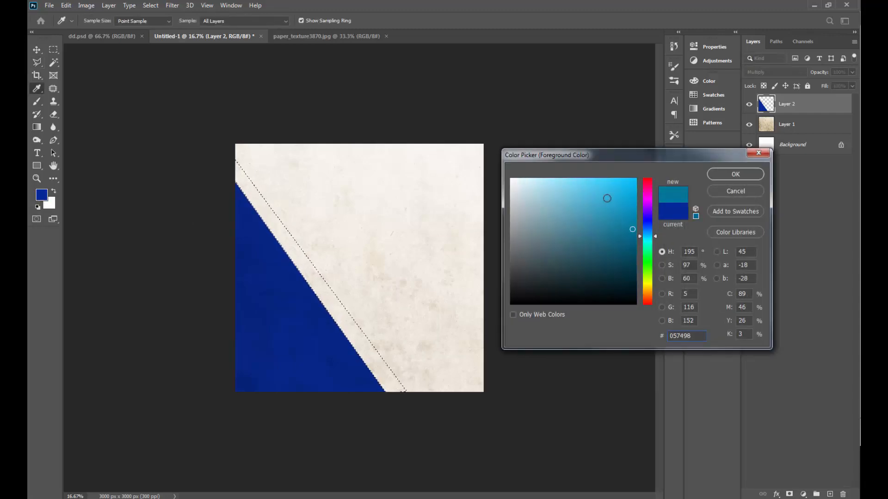
{"action": "left_click_drag", "start_coordinate": [607, 198], "coordinate": [585, 156]}
{"action": "key", "text": "Return"}
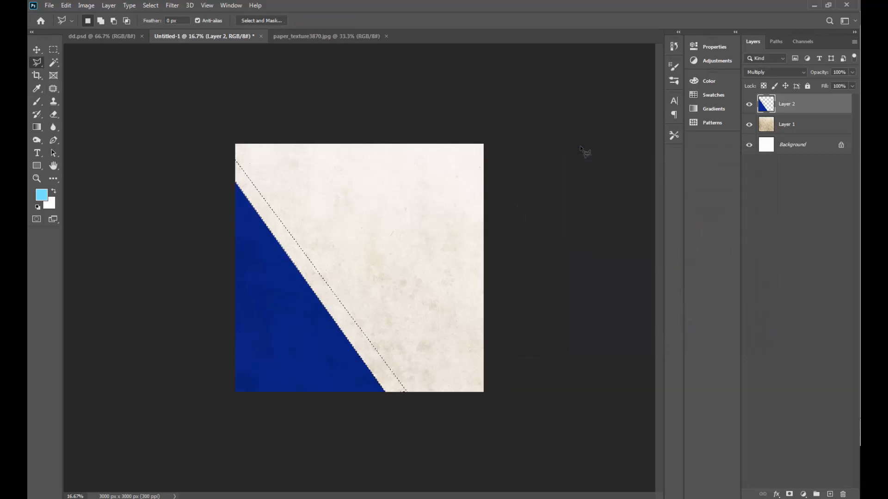
{"action": "left_click", "coordinate": [830, 494]}
{"action": "key", "text": "alt+BackSpace"}
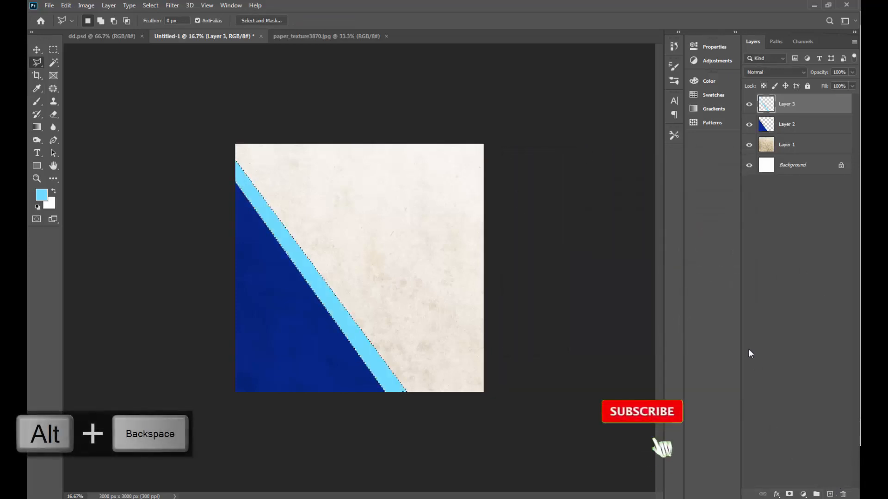
{"action": "key", "text": "ctrl+d"}
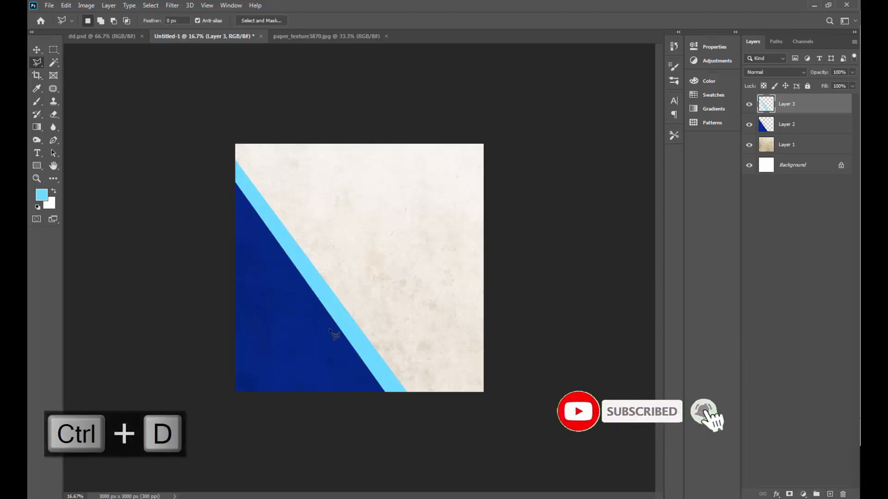
- Try to distort the light blue stripe by pulling its lower-right corner inward
{"action": "key", "text": "v"}
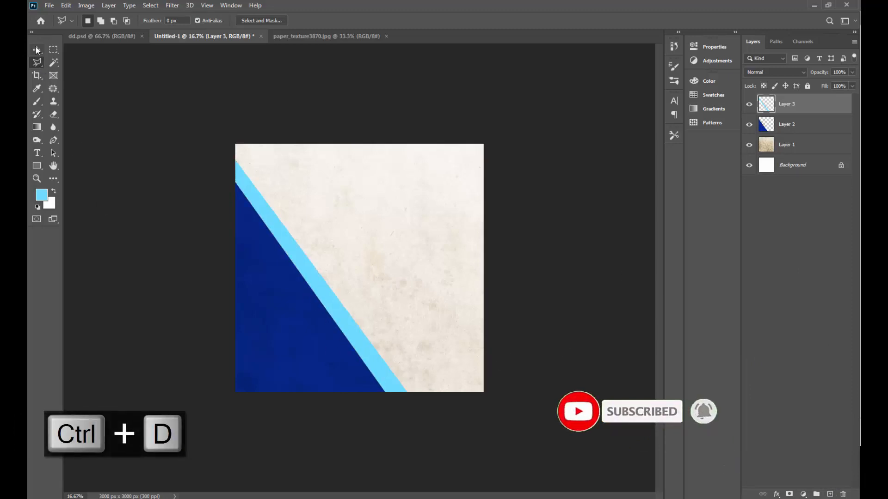
{"action": "key", "text": "ctrl"}
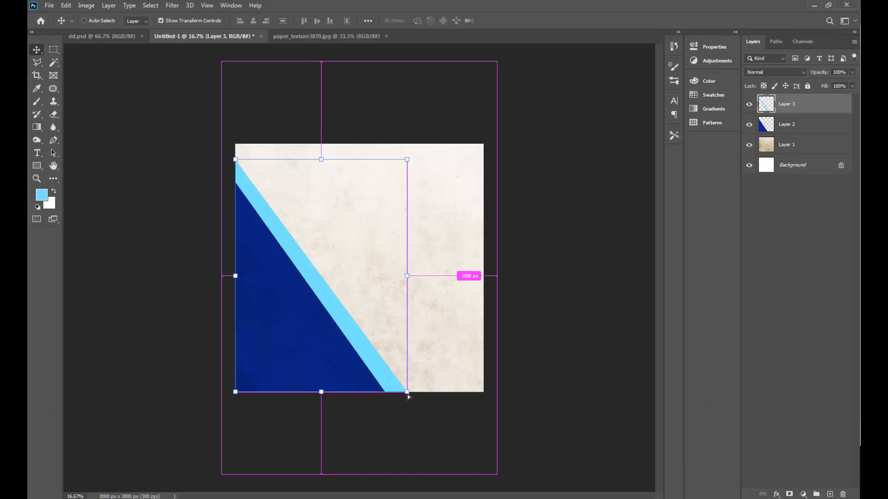
{"action": "left_click_drag", "start_coordinate": [407, 395], "coordinate": [403, 399]}
{"action": "key", "text": "Return"}
{"action": "left_click", "coordinate": [765, 333]}
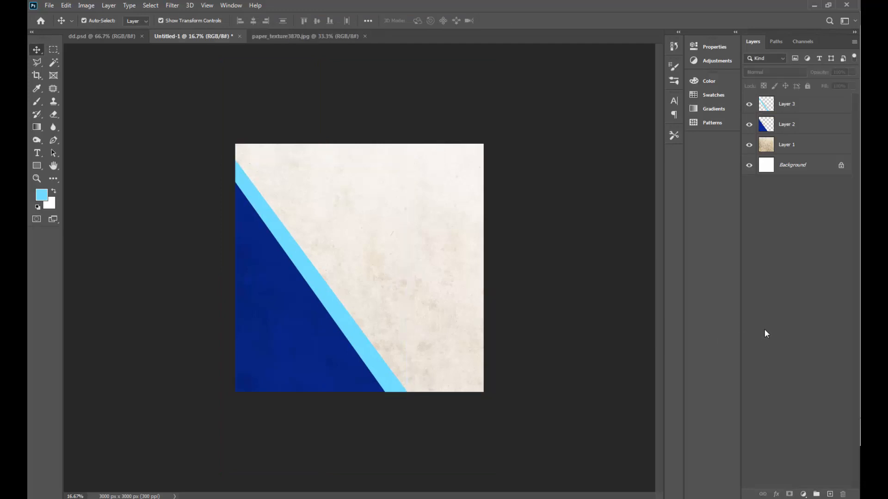
{"action": "left_click", "coordinate": [819, 111]}
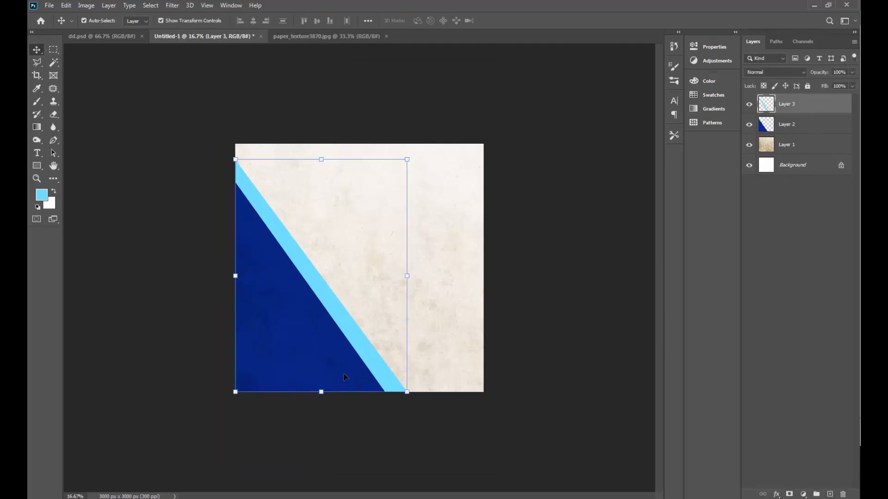
{"action": "left_click_drag", "start_coordinate": [343, 377], "coordinate": [425, 376]}
{"action": "key", "text": "ctrl+z"}
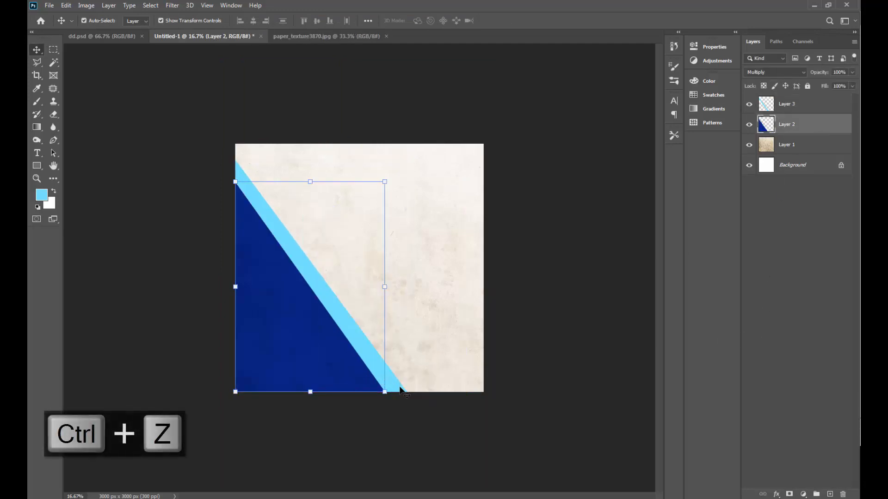
- Distort the light blue stripe by shifting its lower-right corner slightly left along the canvas bottom, and apply the transform
{"action": "left_click", "coordinate": [401, 390]}
{"action": "left_click_drag", "start_coordinate": [407, 394], "coordinate": [403, 393]}
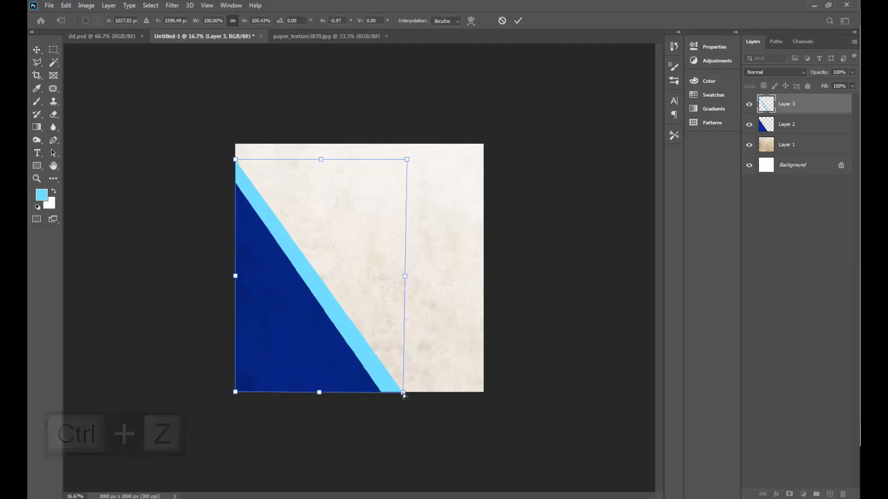
{"action": "key", "text": "Escape"}
{"action": "left_click", "coordinate": [454, 426]}
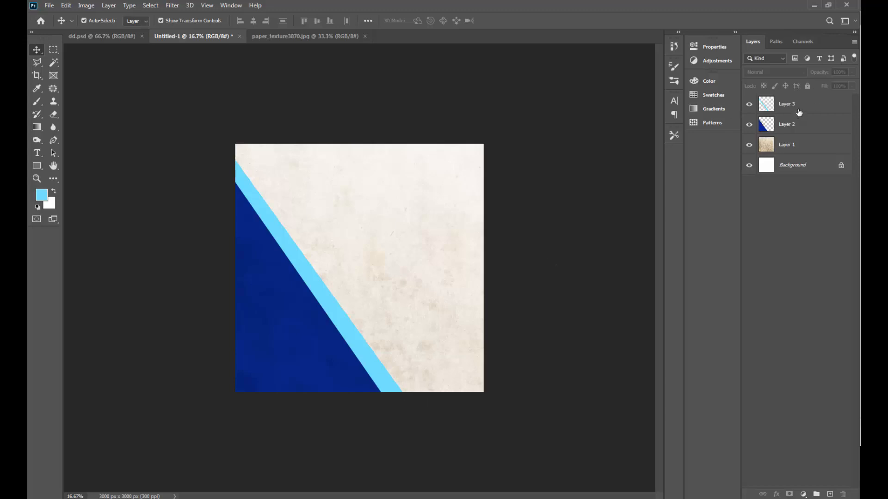
- Move the light blue stripe's Layer 3 below the dark blue triangle's Layer 2 and deselect it
{"action": "left_click_drag", "start_coordinate": [799, 112], "coordinate": [792, 132]}
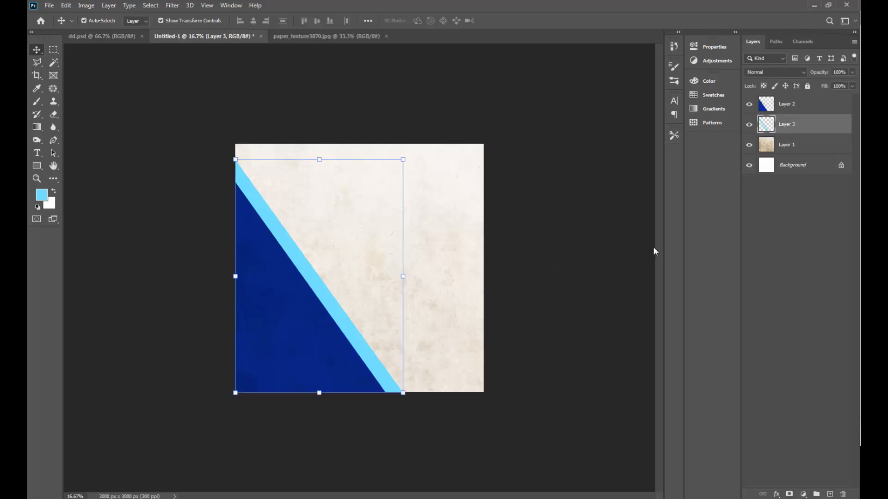
{"action": "left_click", "coordinate": [558, 344]}
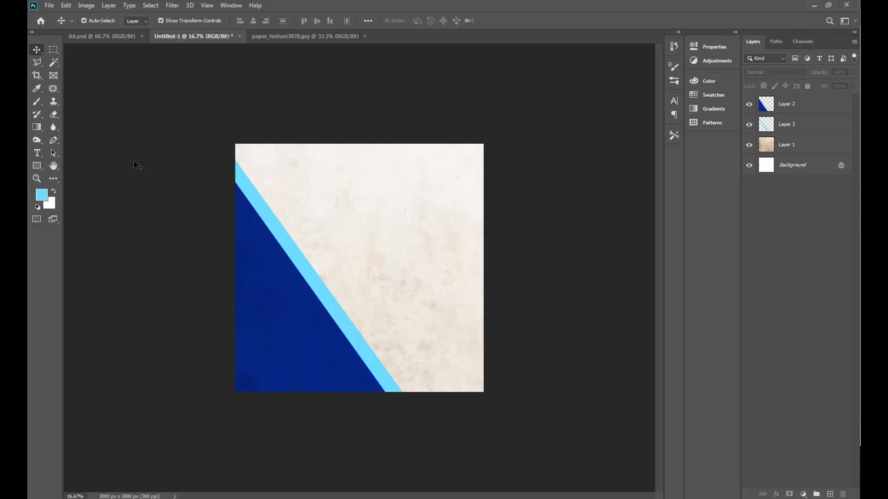
- Set the foreground color to the triangle's dark blue by sampling it, and add a new layer above Layer 2
{"action": "left_click", "coordinate": [41, 195]}
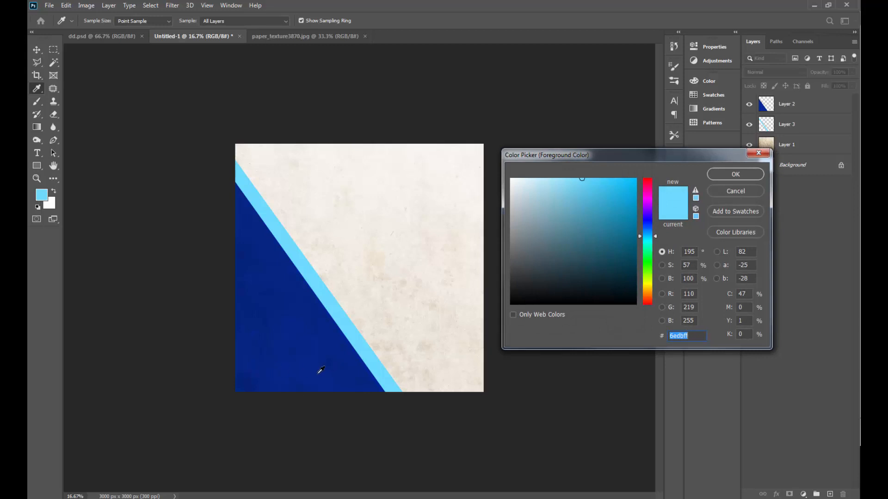
{"action": "left_click", "coordinate": [320, 369]}
{"action": "left_click", "coordinate": [735, 173]}
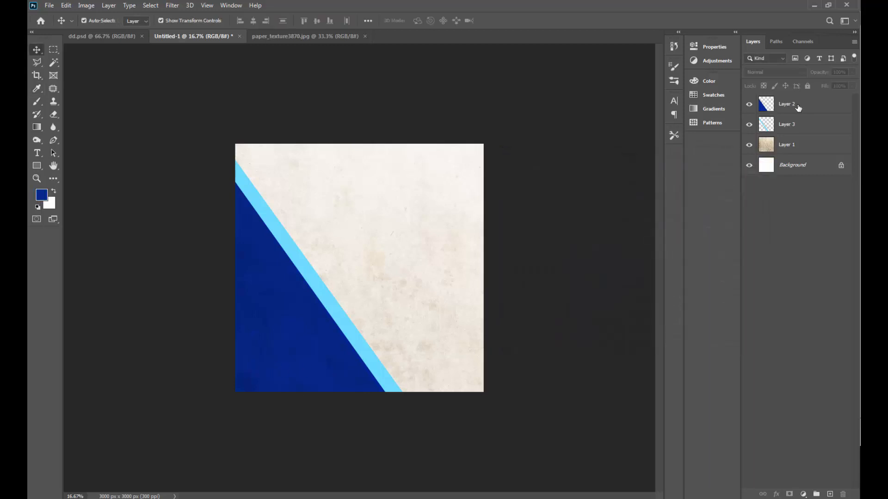
{"action": "left_click", "coordinate": [830, 494]}
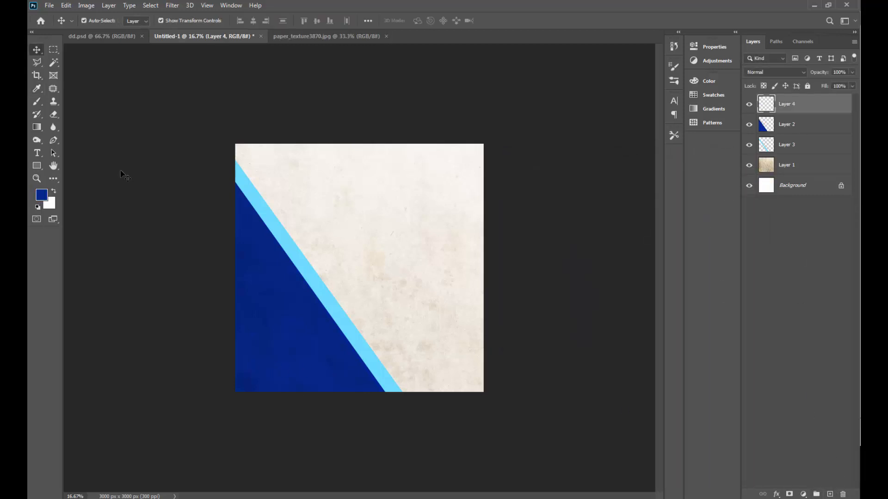
- Draw a thin diagonal polygonal selection parallel to the light blue stripe on its right, fill it with dark blue and deselect
{"action": "key", "text": "l"}
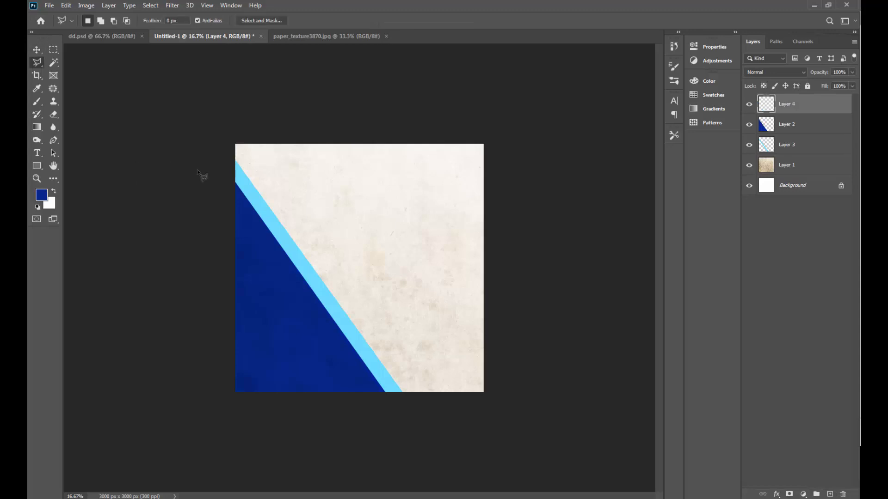
{"action": "left_click", "coordinate": [259, 169]}
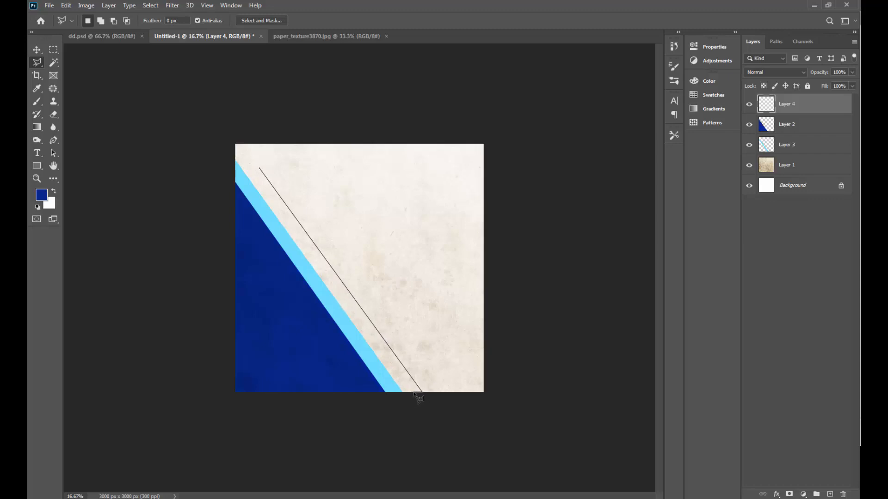
{"action": "left_click", "coordinate": [420, 393]}
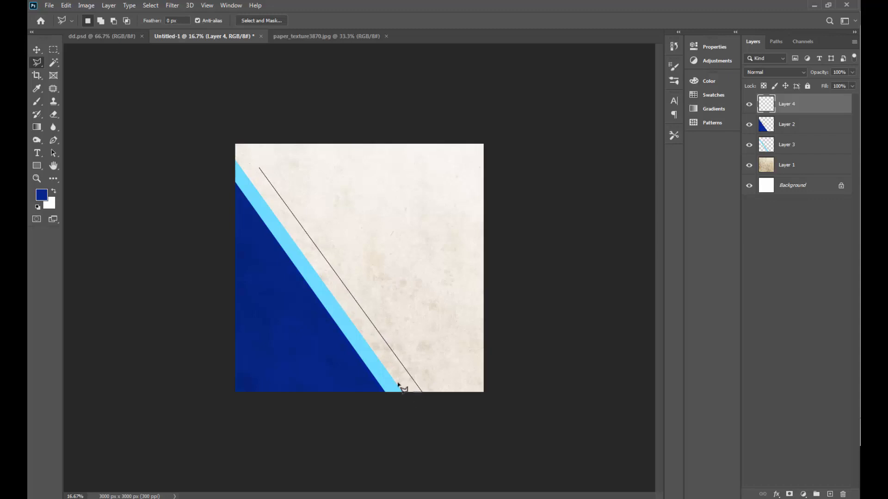
{"action": "left_click", "coordinate": [260, 169]}
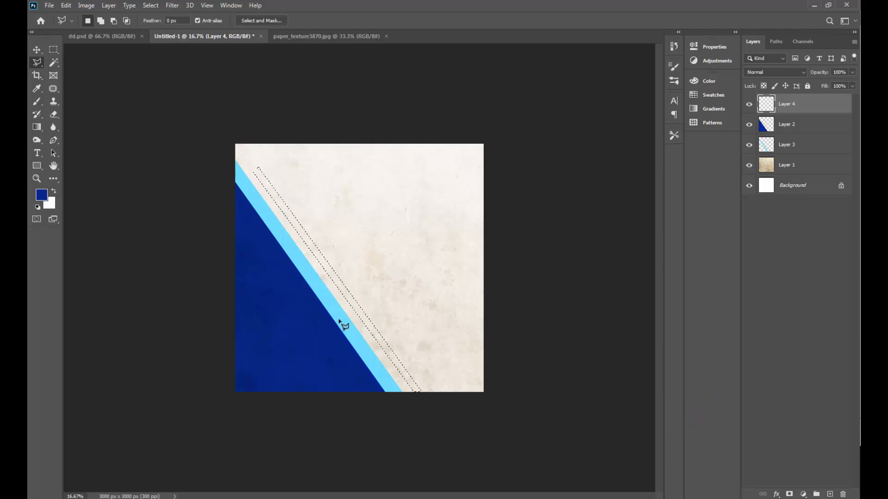
{"action": "key", "text": "alt+BackSpace"}
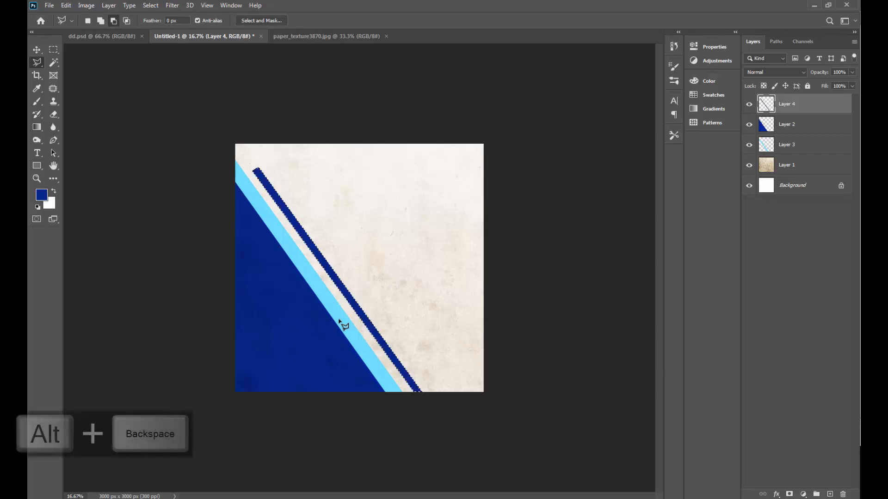
{"action": "key", "text": "ctrl+d"}
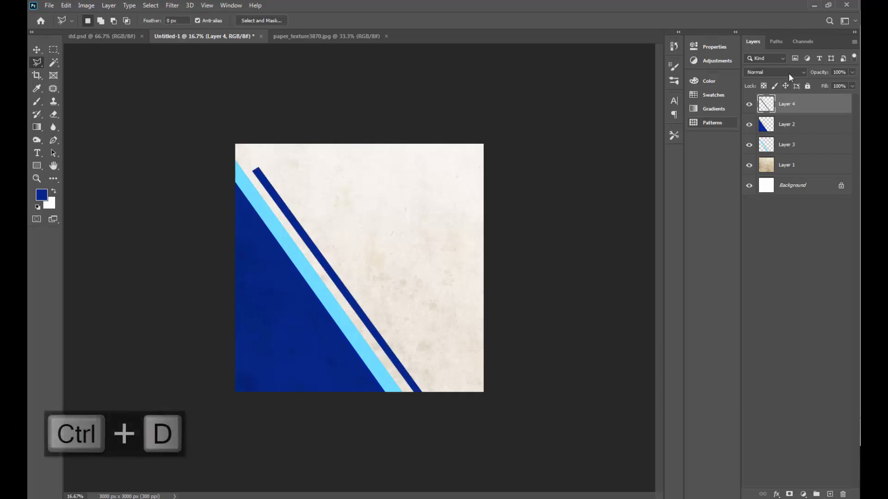
- Set the thin dark blue stripe's Layer 4 to Multiply blend mode and 93% opacity
{"action": "left_click", "coordinate": [790, 74]}
{"action": "left_click", "coordinate": [772, 116]}
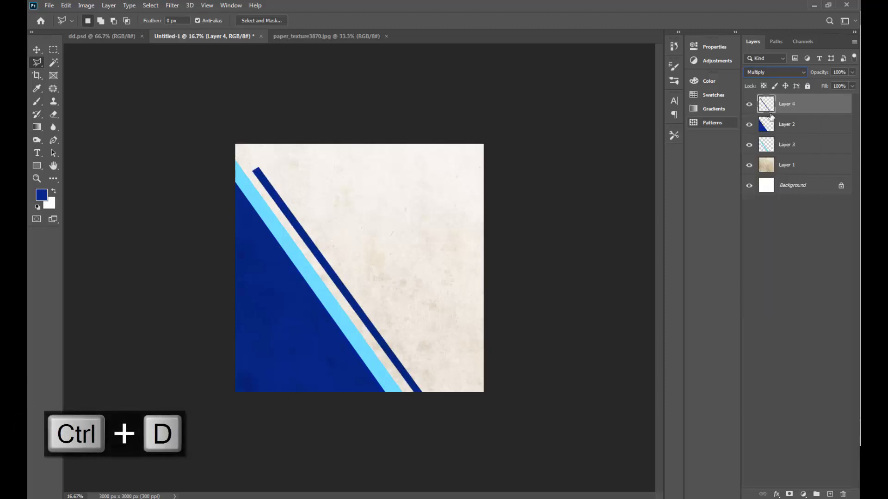
{"action": "key", "text": "ctrl+plus"}
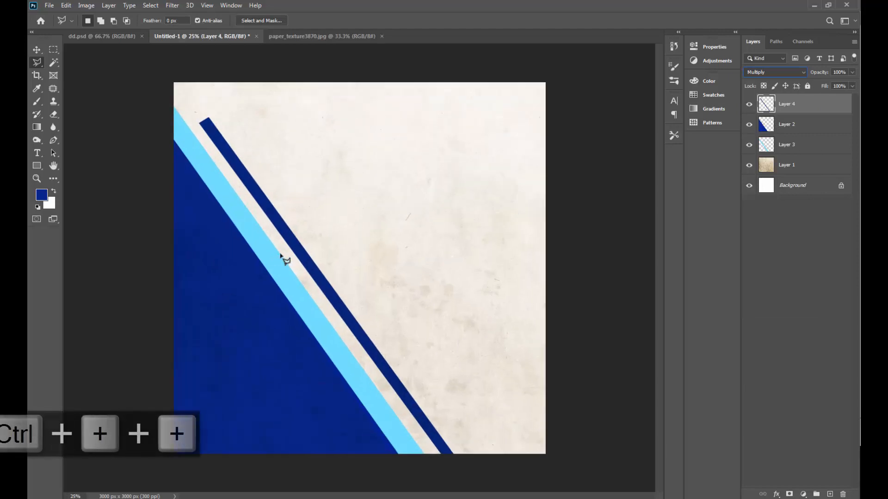
{"action": "key", "text": "ctrl+plus"}
{"action": "key", "text": "ctrl+plus"}
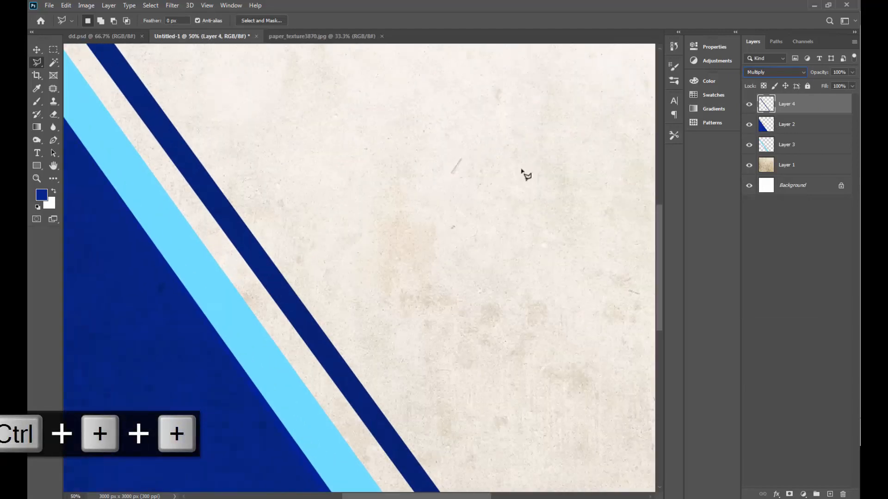
{"action": "left_click_drag", "start_coordinate": [307, 366], "coordinate": [382, 240]}
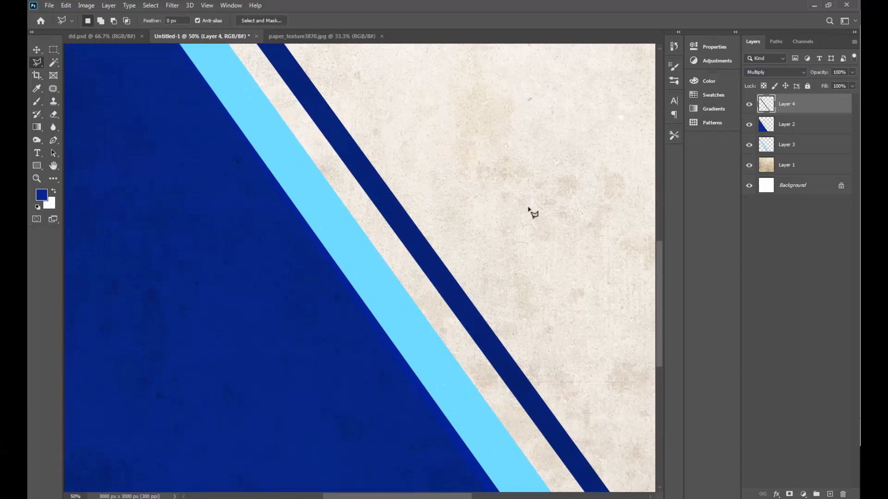
{"action": "left_click_drag", "start_coordinate": [845, 82], "coordinate": [846, 85]}
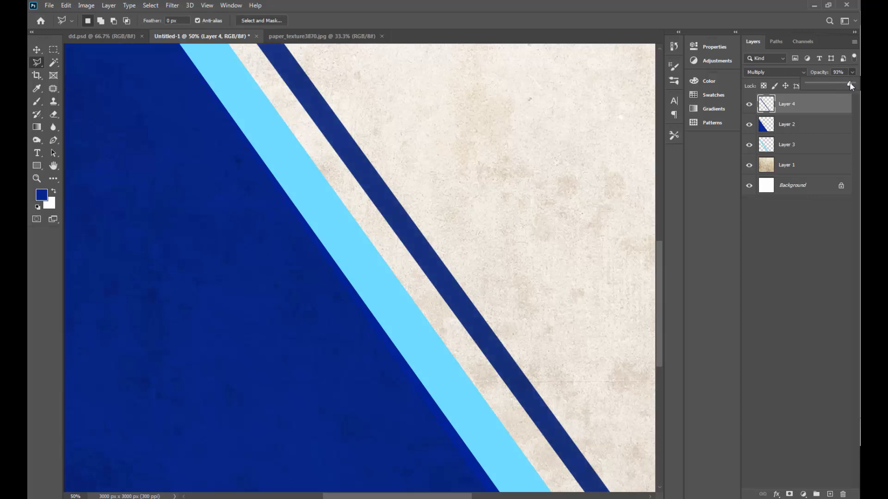
{"action": "left_click_drag", "start_coordinate": [850, 81], "coordinate": [850, 82]}
{"action": "key", "text": "ctrl+minus"}
{"action": "key", "text": "ctrl+minus"}
{"action": "key", "text": "ctrl+minus"}
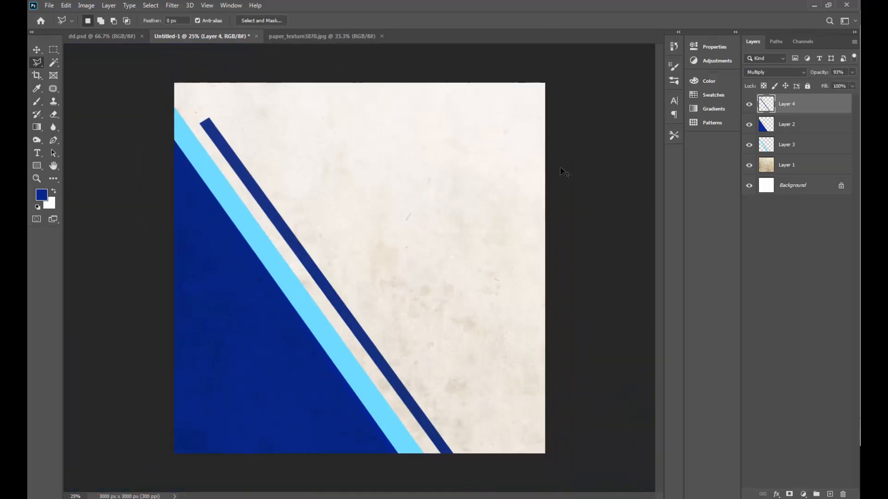
- Duplicate the dark blue triangle of Layer 2, rotate the copy 180° and place it in the canvas's upper-right corner
{"action": "left_click", "coordinate": [36, 51]}
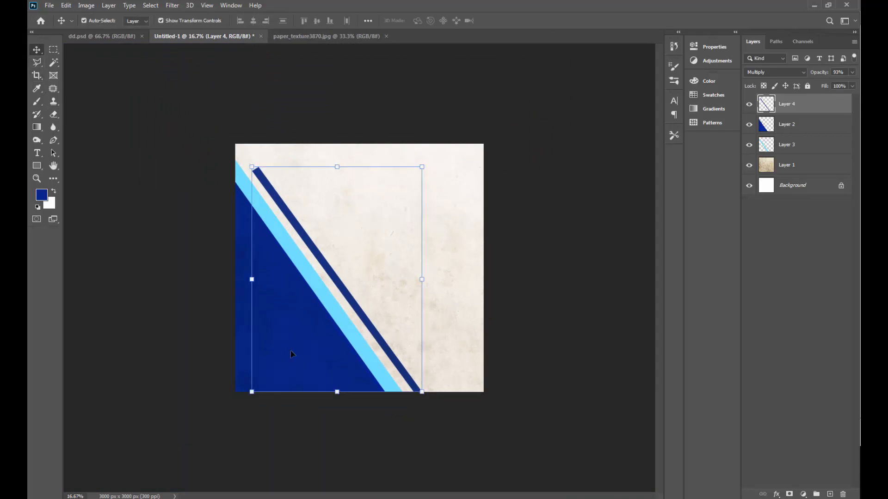
{"action": "left_click", "coordinate": [787, 133]}
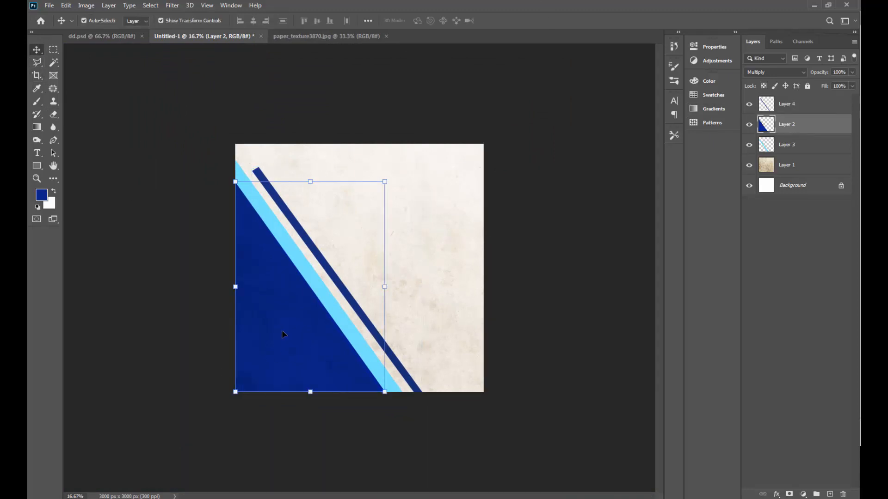
{"action": "key", "text": "ctrl+j"}
{"action": "left_click_drag", "start_coordinate": [352, 286], "coordinate": [493, 194]}
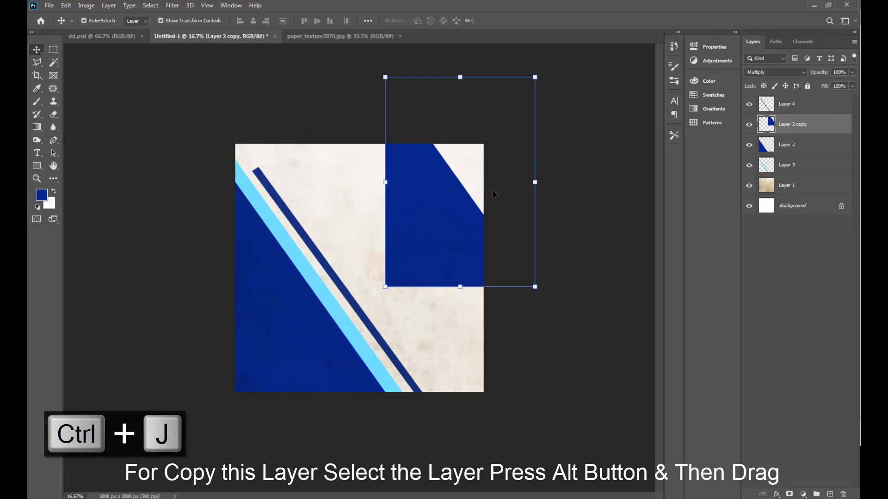
{"action": "right_click", "coordinate": [469, 175]}
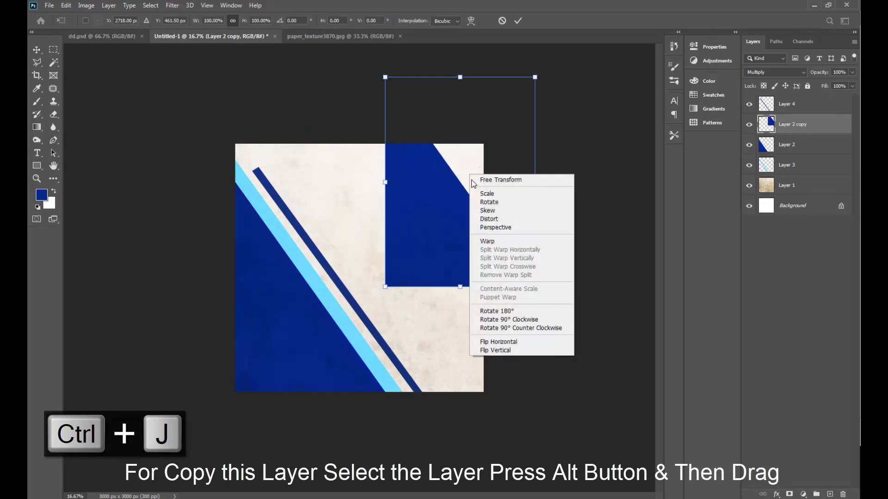
{"action": "left_click", "coordinate": [505, 310]}
{"action": "left_click_drag", "start_coordinate": [470, 160], "coordinate": [419, 221]}
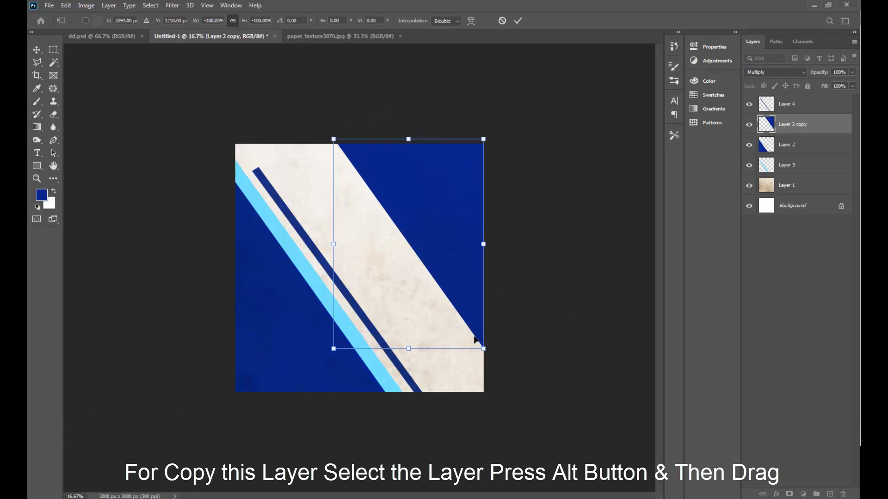
- Distort the copied triangle into a smaller corner shape by pulling its lower-right corner up and upper-left corner right, and apply the transform
{"action": "left_click_drag", "start_coordinate": [484, 350], "coordinate": [485, 247]}
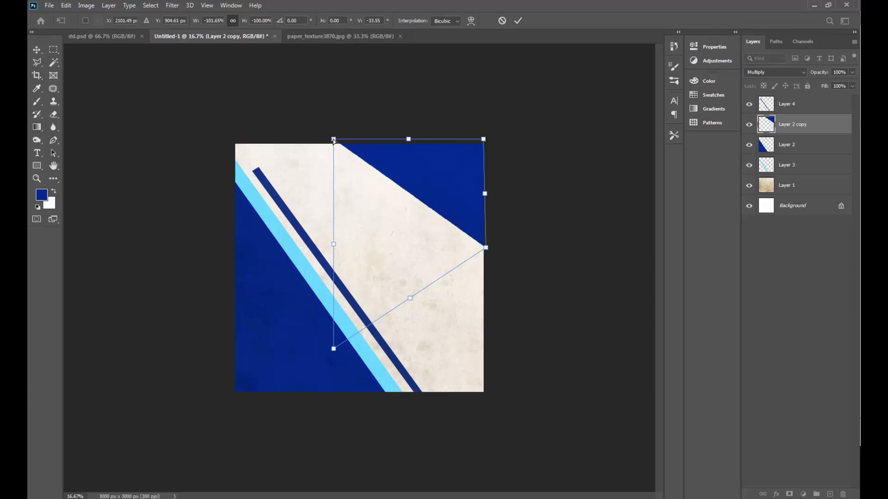
{"action": "left_click_drag", "start_coordinate": [334, 140], "coordinate": [369, 151]}
{"action": "left_click_drag", "start_coordinate": [378, 144], "coordinate": [379, 141]}
{"action": "key", "text": "Return"}
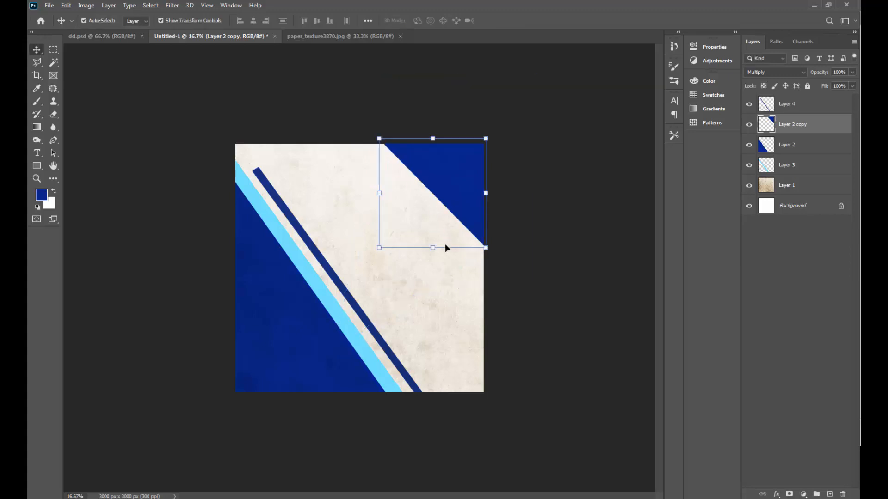
- Duplicate the light blue stripe over the upper-right triangle and move Layer 3 copy above Layer 2 copy
{"action": "left_click", "coordinate": [342, 316]}
{"action": "left_click_drag", "start_coordinate": [343, 318], "coordinate": [597, 315]}
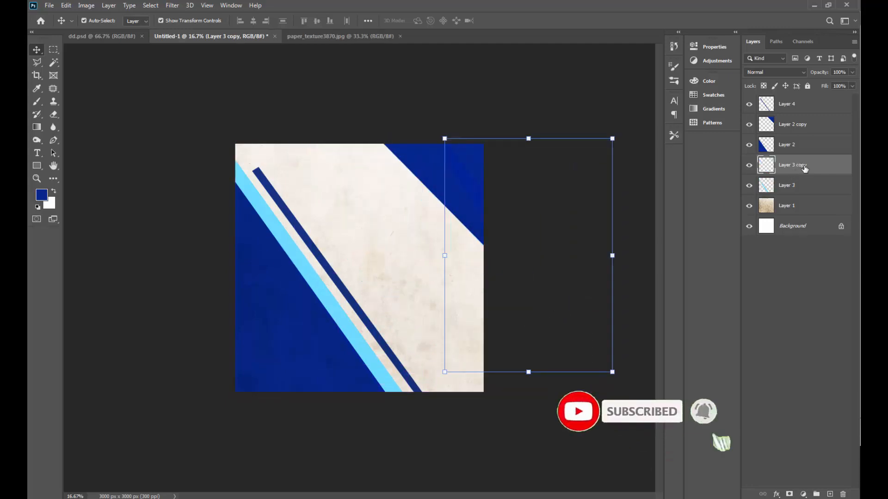
{"action": "left_click_drag", "start_coordinate": [805, 169], "coordinate": [797, 123]}
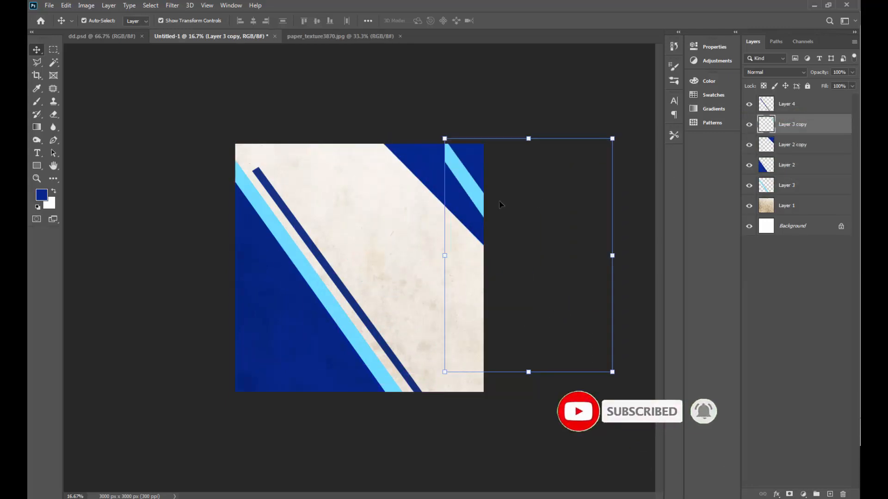
{"action": "left_click_drag", "start_coordinate": [473, 191], "coordinate": [473, 195]}
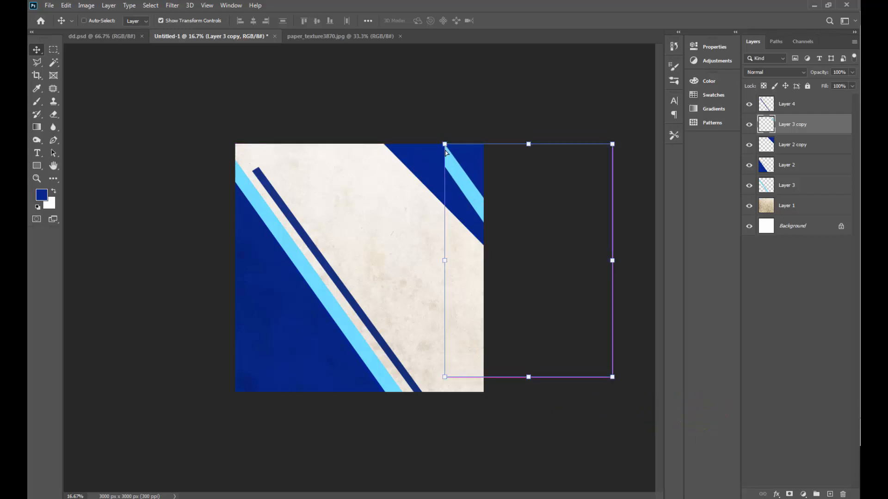
- Distort the copied light blue stripe by its four corners into a flatter, narrower band inside the upper-right triangle, and end the transform
{"action": "left_click_drag", "start_coordinate": [446, 152], "coordinate": [445, 169]}
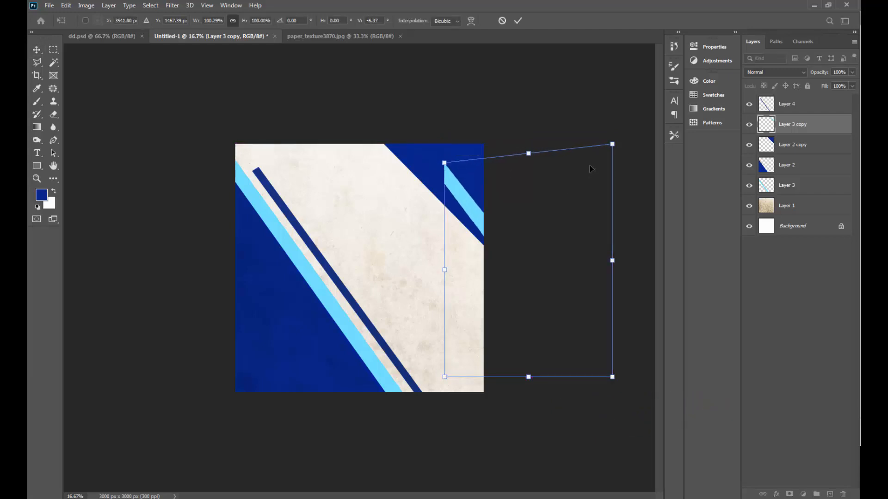
{"action": "left_click_drag", "start_coordinate": [610, 148], "coordinate": [622, 96]}
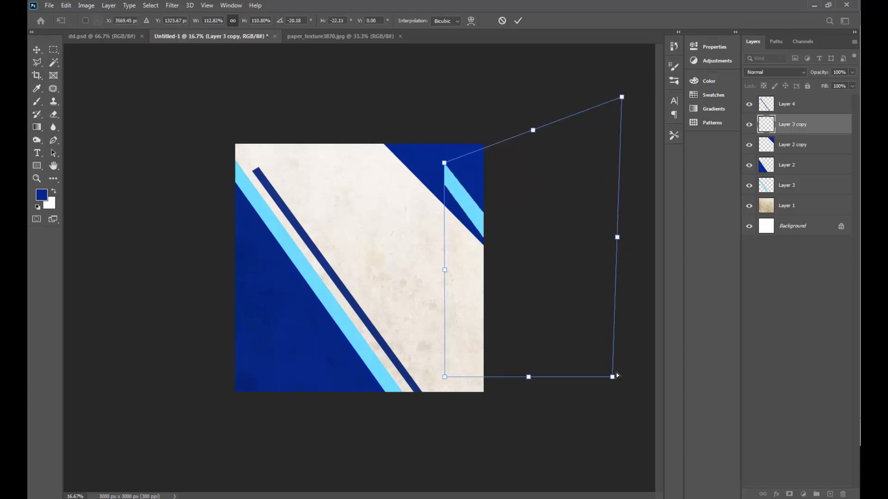
{"action": "left_click_drag", "start_coordinate": [617, 375], "coordinate": [591, 290]}
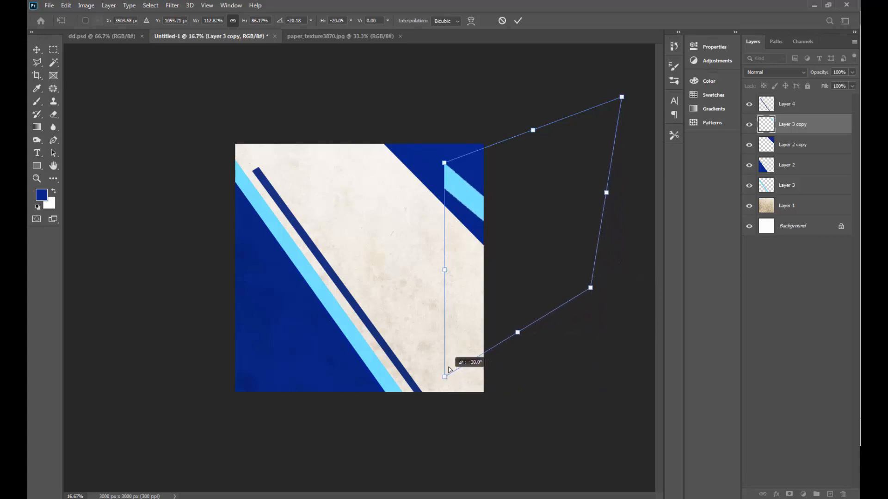
{"action": "left_click_drag", "start_coordinate": [449, 369], "coordinate": [457, 287]}
{"action": "key", "text": "Escape"}
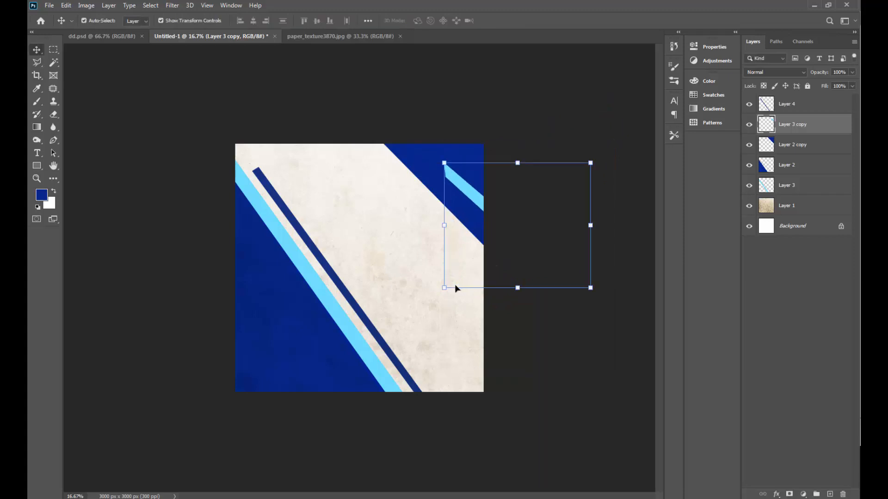
- Duplicate the thin dark blue stripe, rotate the copy -10.25° and place it along the upper-right triangle's diagonal edge, applying the transform
{"action": "left_click", "coordinate": [335, 278]}
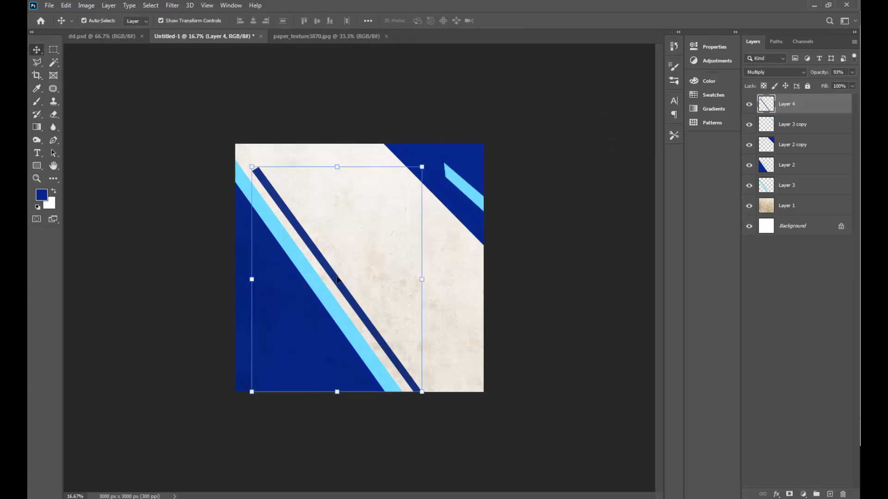
{"action": "left_click_drag", "start_coordinate": [333, 279], "coordinate": [497, 268]}
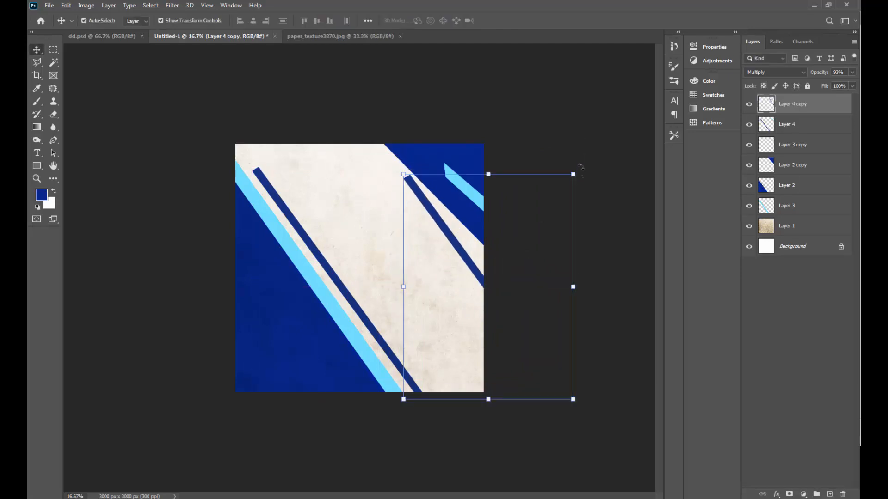
{"action": "left_click_drag", "start_coordinate": [580, 167], "coordinate": [561, 148]}
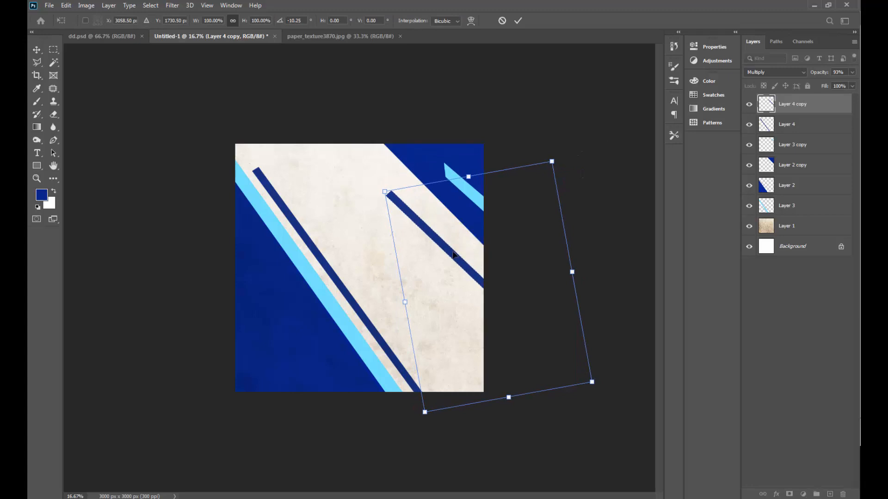
{"action": "left_click_drag", "start_coordinate": [450, 255], "coordinate": [469, 223]}
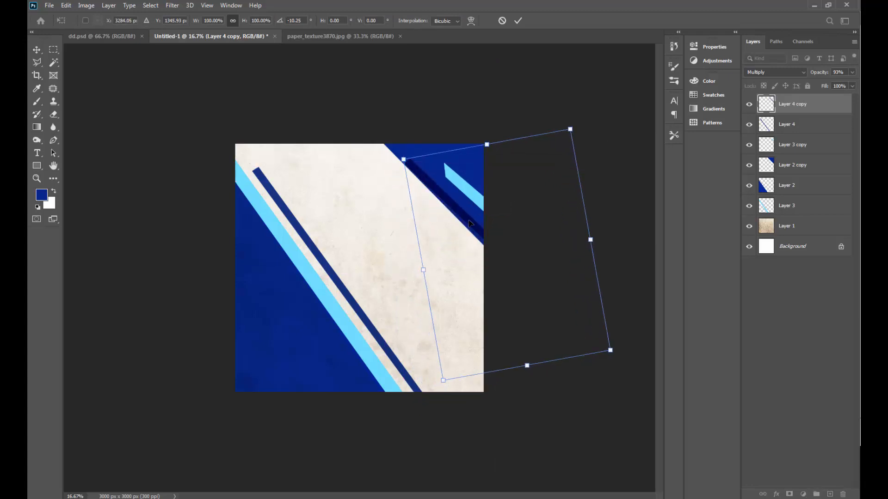
{"action": "key", "text": "Return"}
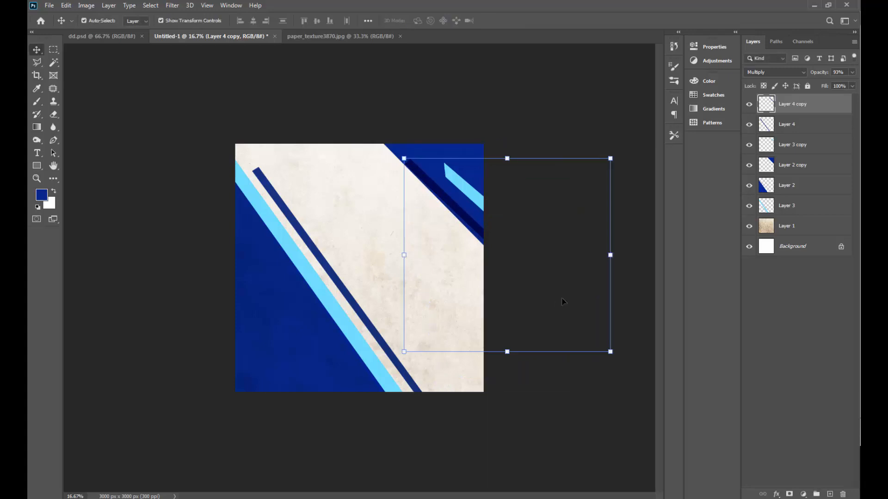
- Distort the copied dark blue stripe until it lines up with the upper-right triangle's diagonal edge, apply the transform and deselect
{"action": "left_click_drag", "start_coordinate": [404, 352], "coordinate": [349, 384]}
{"action": "mouse_move", "coordinate": [479, 369]}
{"action": "left_mouse_down"}
{"action": "mouse_move", "coordinate": [458, 393]}
{"action": "mouse_move", "coordinate": [479, 384]}
{"action": "left_mouse_up"}
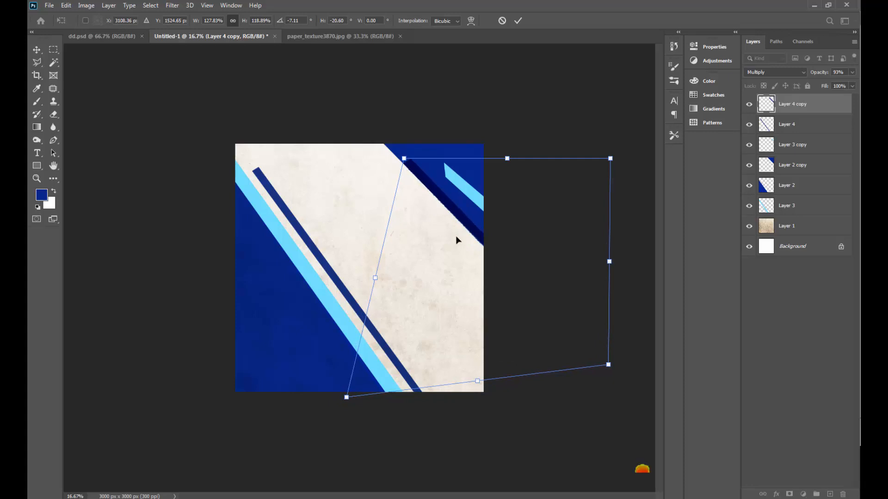
{"action": "key", "text": "Return"}
{"action": "left_click", "coordinate": [517, 119]}
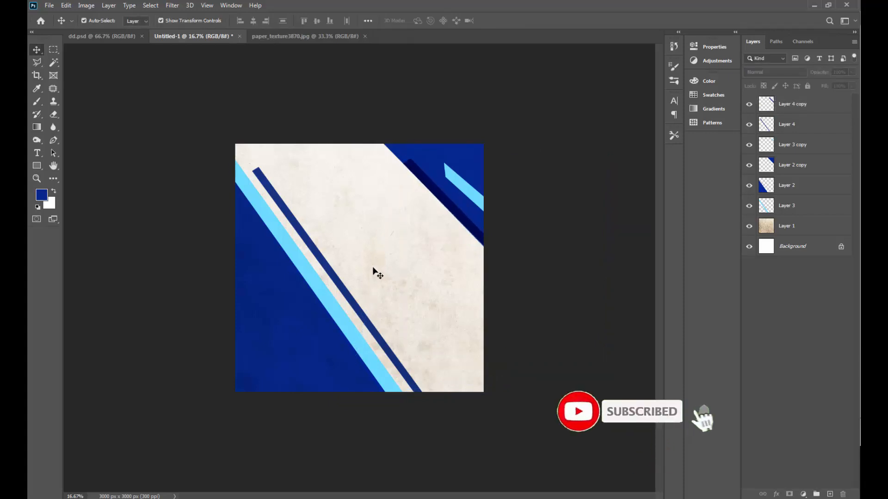
- Copy the AirPods image from dd.psd into Untitled-1 and enlarge it over the lower-left diagonal shapes, applying the transform
{"action": "left_click", "coordinate": [112, 37]}
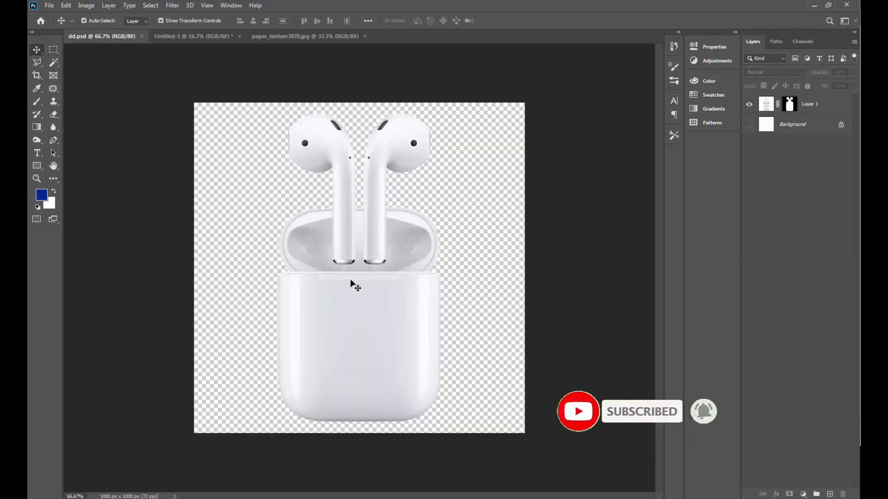
{"action": "left_click_drag", "start_coordinate": [351, 281], "coordinate": [316, 253]}
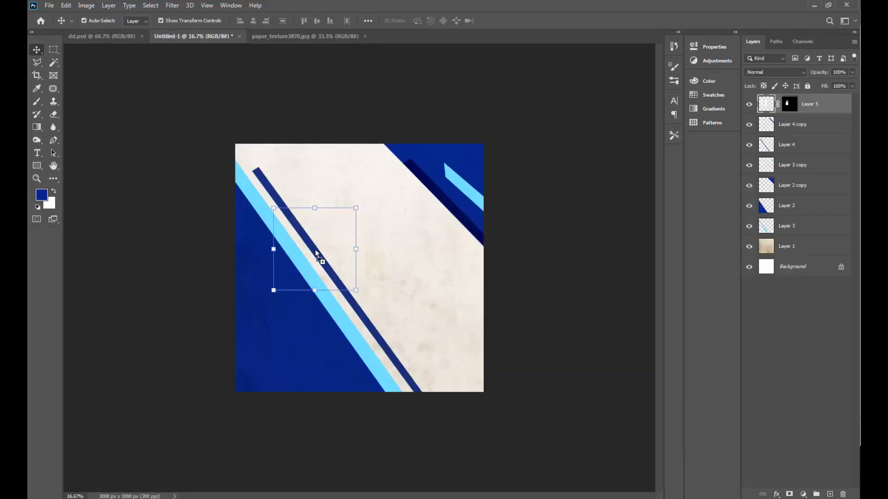
{"action": "left_click", "coordinate": [358, 292]}
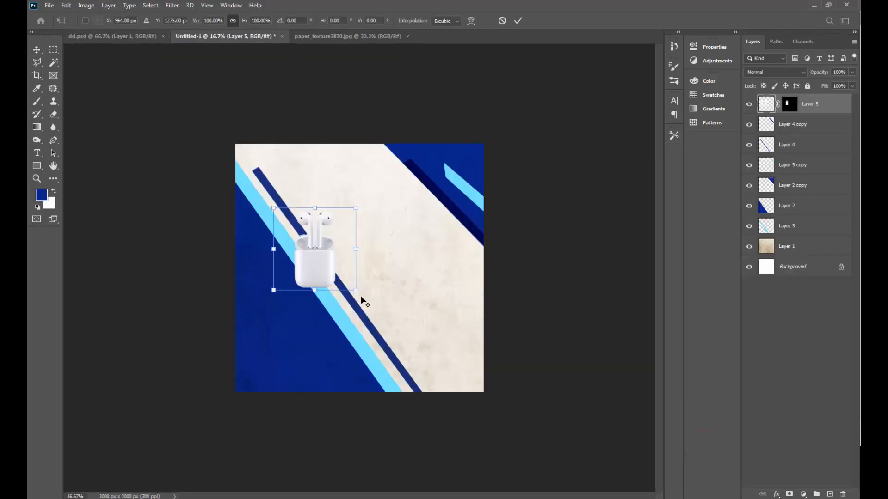
{"action": "left_click_drag", "start_coordinate": [356, 291], "coordinate": [361, 313]}
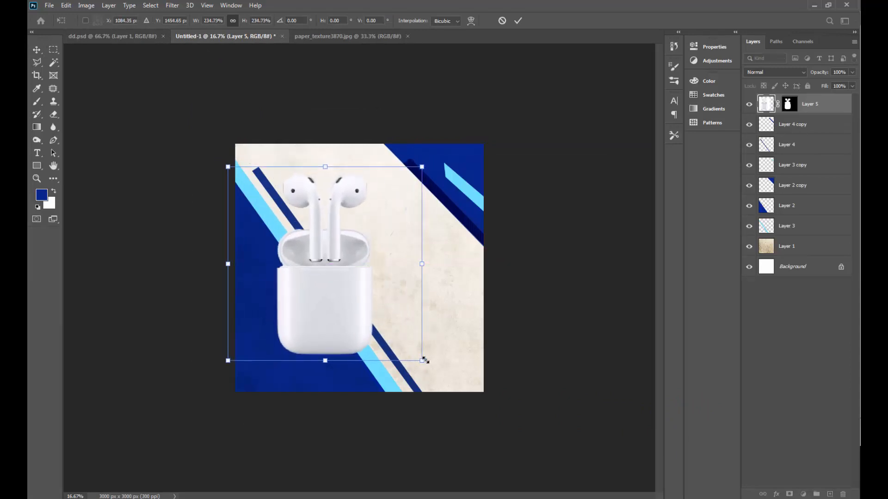
{"action": "left_click_drag", "start_coordinate": [422, 361], "coordinate": [431, 377]}
{"action": "left_click_drag", "start_coordinate": [333, 314], "coordinate": [339, 318]}
{"action": "left_click_drag", "start_coordinate": [432, 155], "coordinate": [426, 161]}
{"action": "key", "text": "Return"}
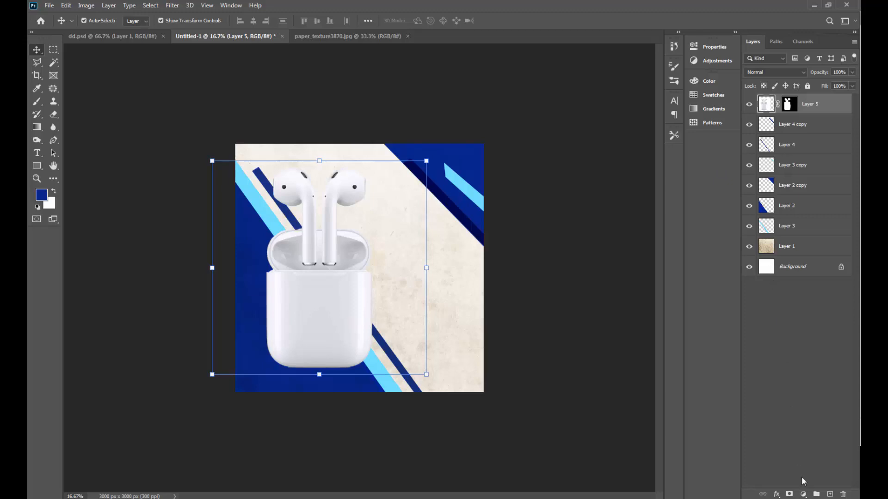
- Add an empty layer below the AirPods layer and ready the Brush tool with a black foreground colour
{"action": "left_click", "coordinate": [830, 494]}
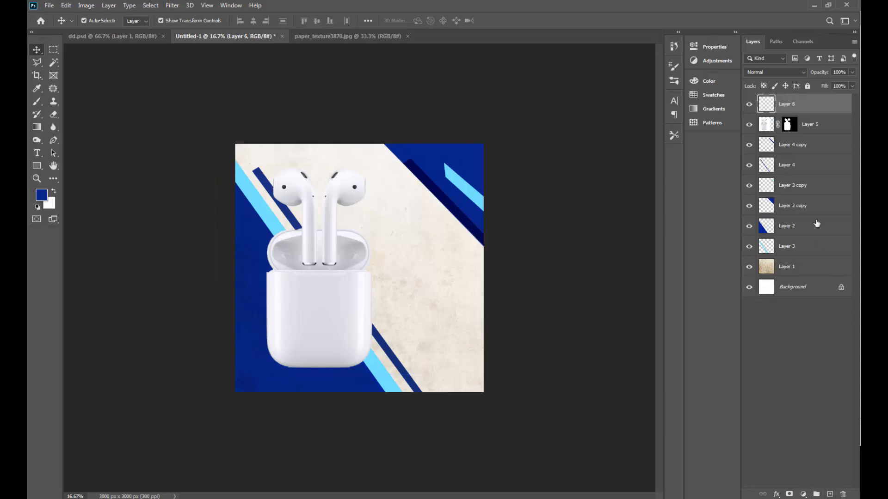
{"action": "left_click_drag", "start_coordinate": [809, 109], "coordinate": [811, 147]}
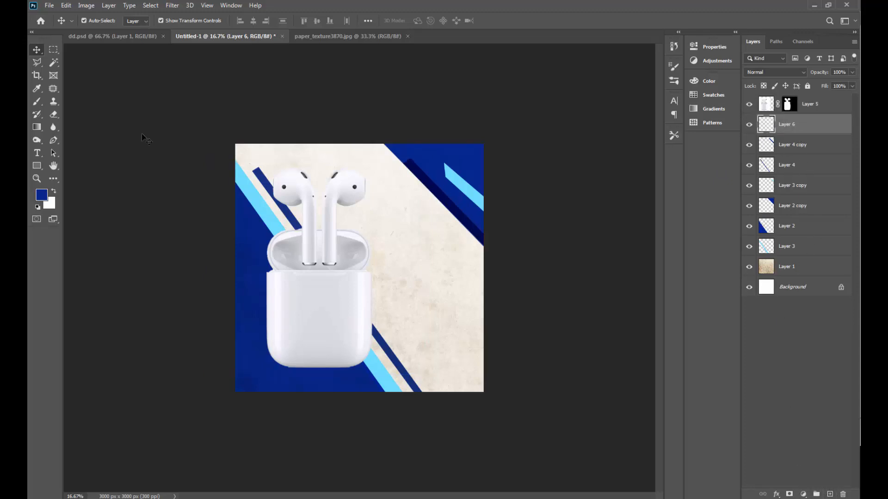
{"action": "key", "text": "b"}
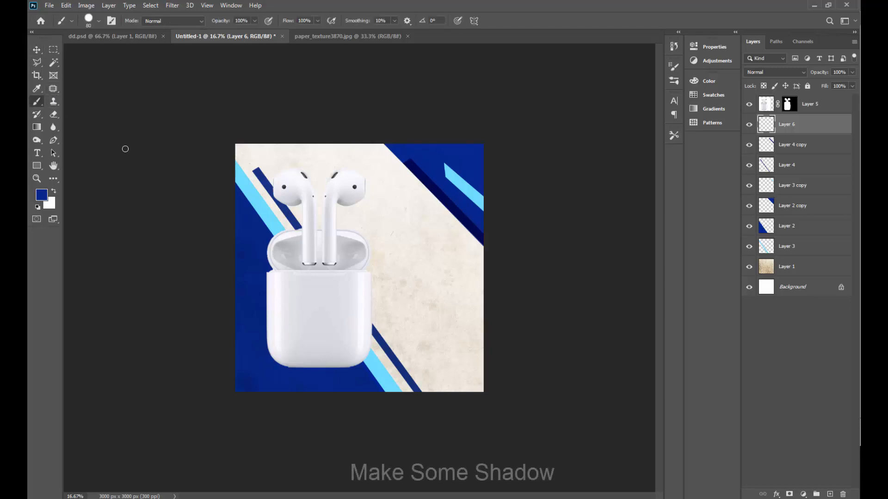
{"action": "left_click", "coordinate": [42, 195]}
{"action": "left_click", "coordinate": [495, 304]}
{"action": "key", "text": "Return"}
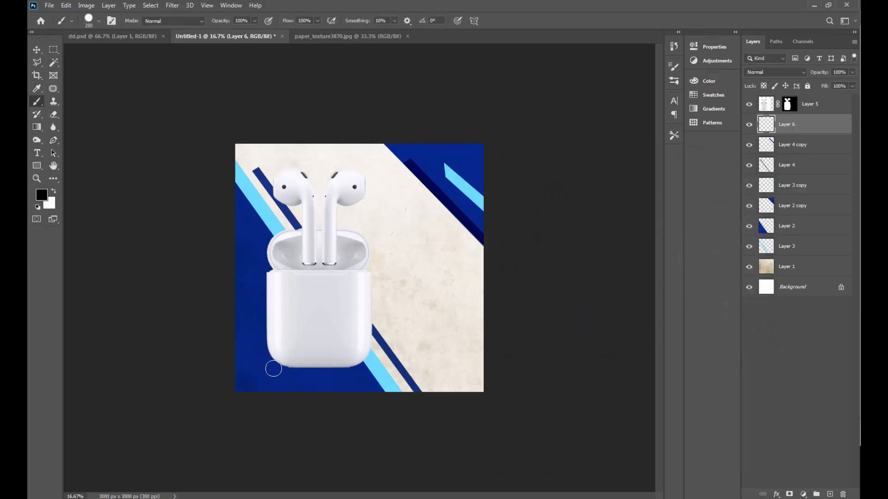
{"action": "key", "text": "bracketright"}
{"action": "left_click_drag", "start_coordinate": [267, 367], "coordinate": [352, 371]}
{"action": "key", "text": "ctrl+z"}
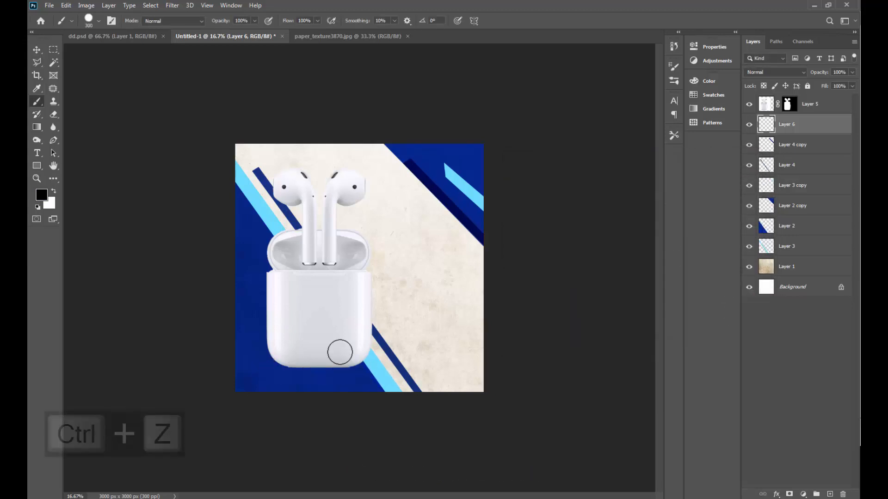
- Paint a black shadow under the AirPods case with a soft 400 px brush and lower the shadow layer's opacity to 38%
{"action": "right_click", "coordinate": [340, 352]}
{"action": "left_click_drag", "start_coordinate": [402, 383], "coordinate": [398, 382]}
{"action": "left_click", "coordinate": [573, 2]}
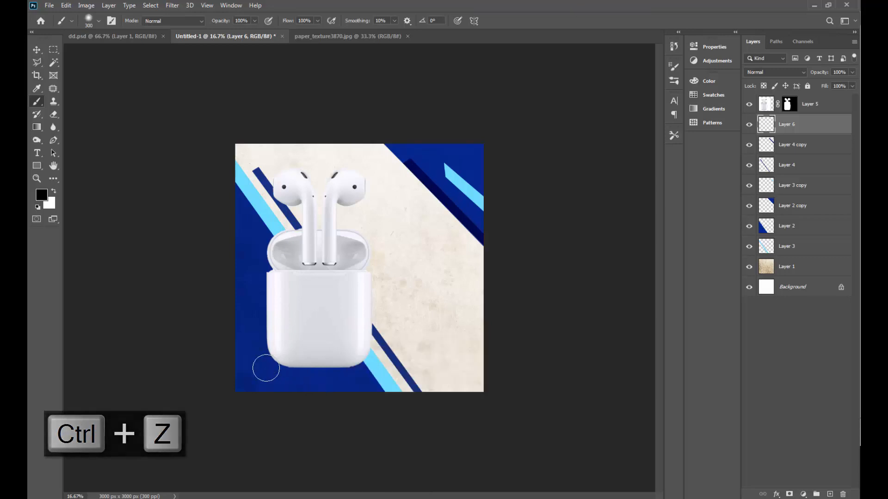
{"action": "key", "text": "bracketright"}
{"action": "left_click_drag", "start_coordinate": [266, 368], "coordinate": [366, 366]}
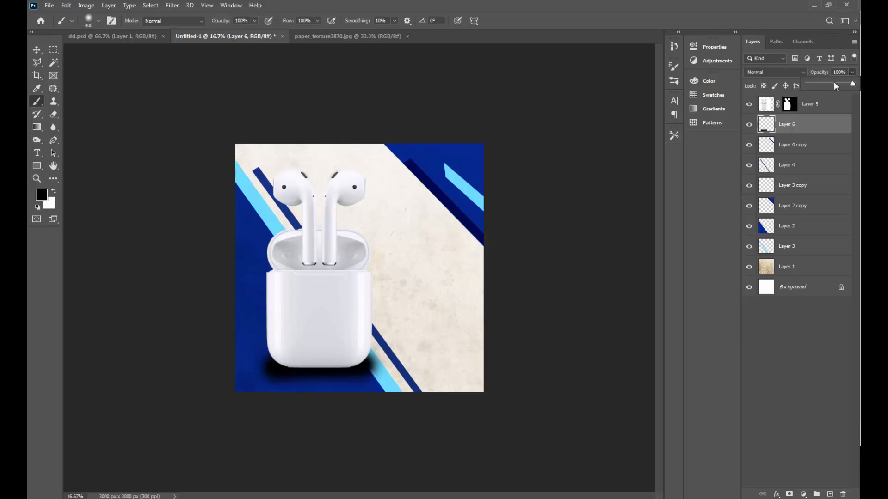
{"action": "left_click_drag", "start_coordinate": [835, 83], "coordinate": [828, 83]}
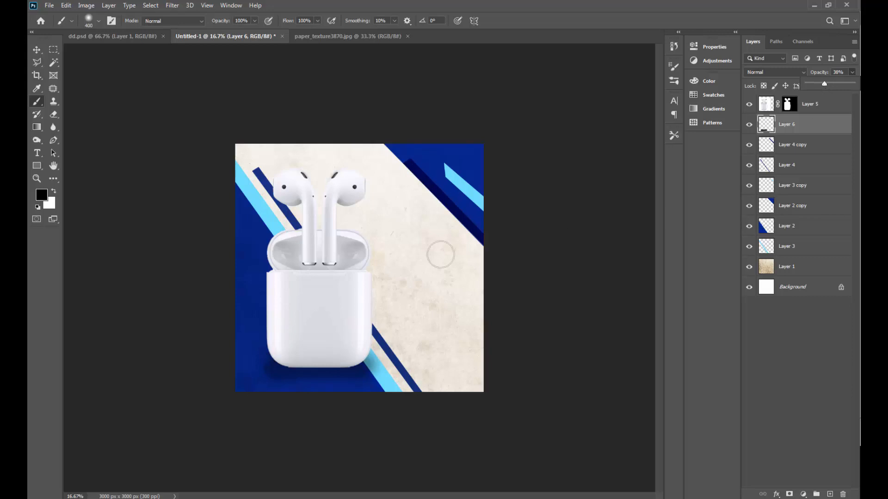
- Erase the shadow's lower edge with a large soft eraser and stretch the shadow slightly beyond the case
{"action": "left_click", "coordinate": [50, 113]}
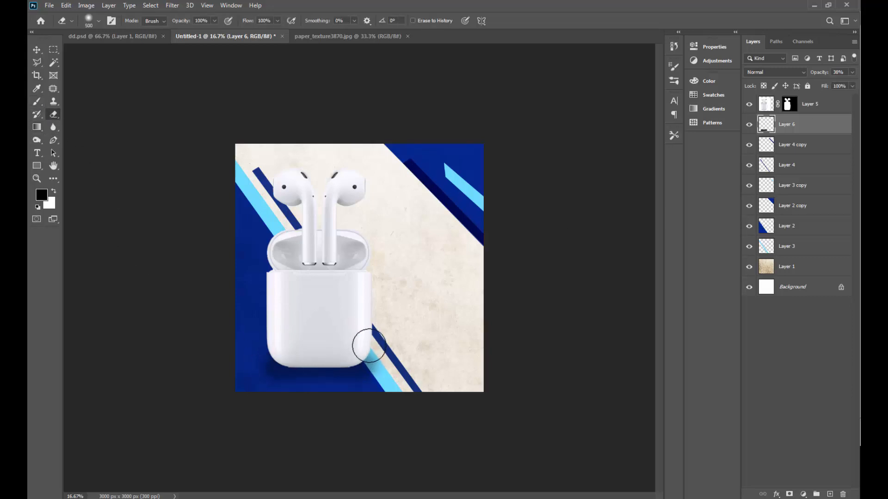
{"action": "key", "text": "bracketright"}
{"action": "key", "text": "bracketright"}
{"action": "key", "text": "bracketright"}
{"action": "key", "text": "bracketright"}
{"action": "key", "text": "bracketleft"}
{"action": "key", "text": "bracketleft"}
{"action": "left_click_drag", "start_coordinate": [254, 390], "coordinate": [285, 390]}
{"action": "key", "text": "bracketright"}
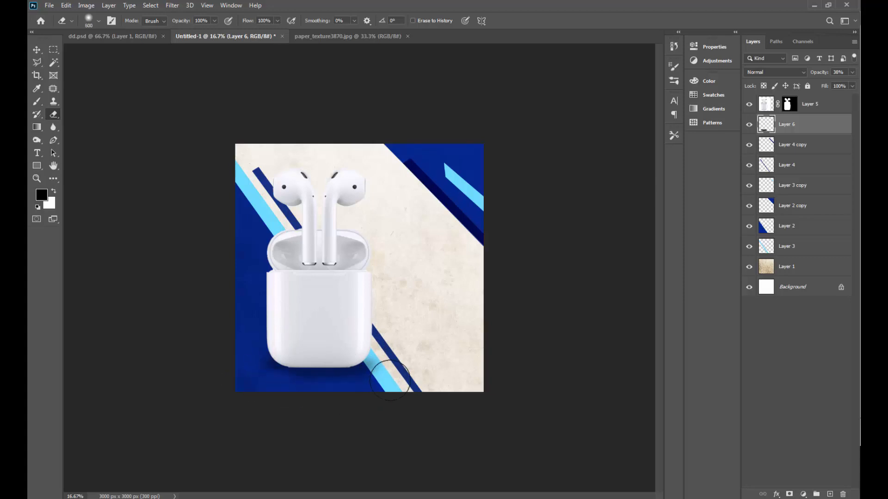
{"action": "key", "text": "bracketright"}
{"action": "key", "text": "bracketright"}
{"action": "key", "text": "bracketright"}
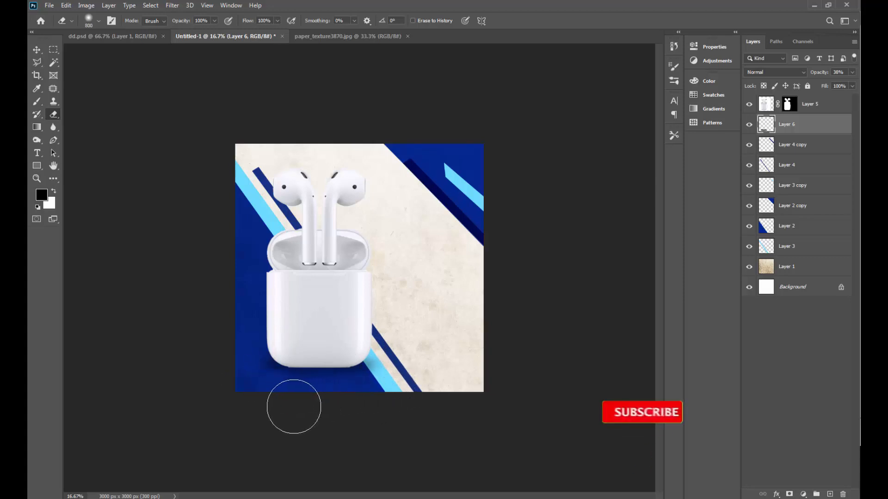
{"action": "key", "text": "v"}
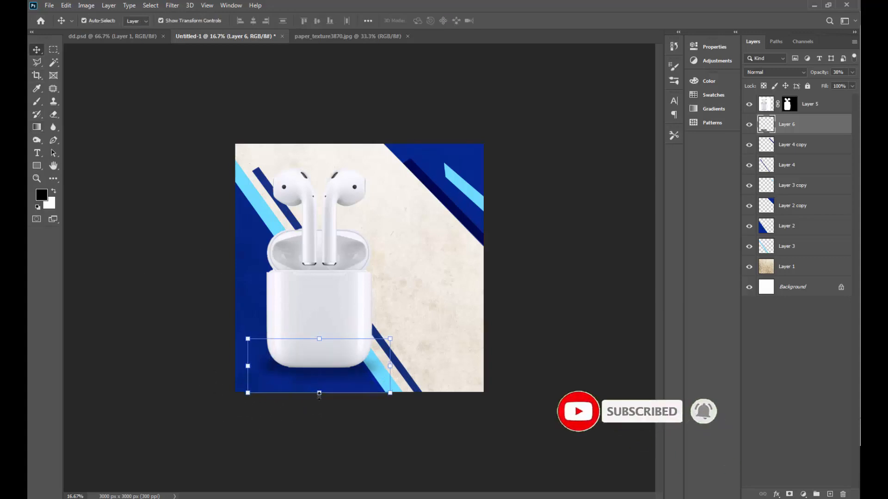
{"action": "mouse_move", "coordinate": [319, 403]}
{"action": "left_mouse_down"}
{"action": "mouse_move", "coordinate": [320, 409]}
{"action": "mouse_move", "coordinate": [331, 393]}
{"action": "left_mouse_up"}
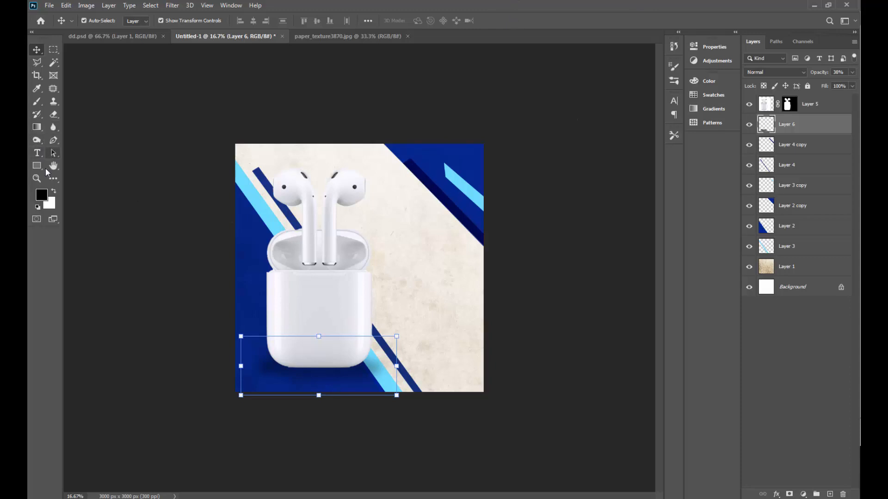
- Add the text SUMMER in ChunkFive Regular beside the AirPods and move its layer above Layer 5
{"action": "left_click_drag", "start_coordinate": [40, 153], "coordinate": [117, 155]}
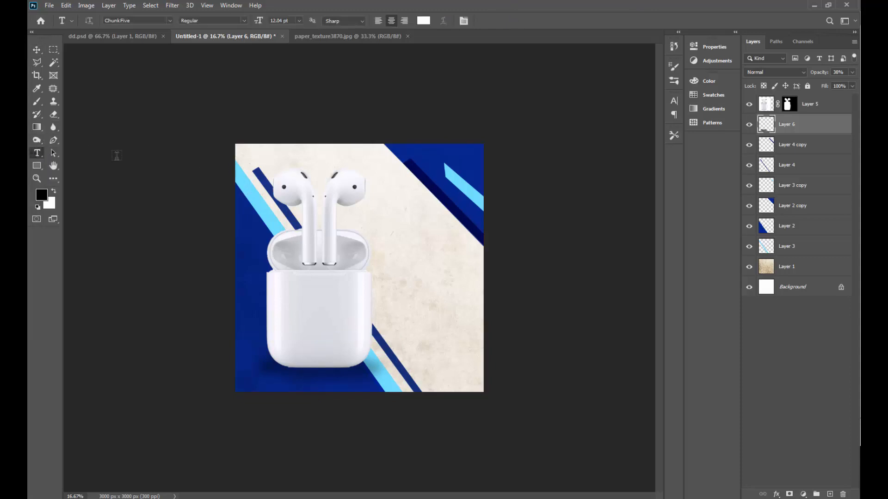
{"action": "left_click", "coordinate": [383, 259]}
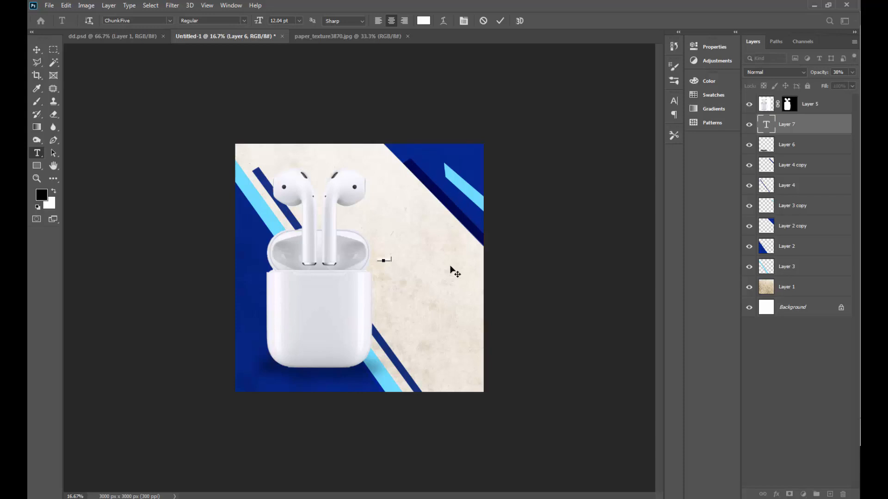
{"action": "left_click", "coordinate": [37, 49]}
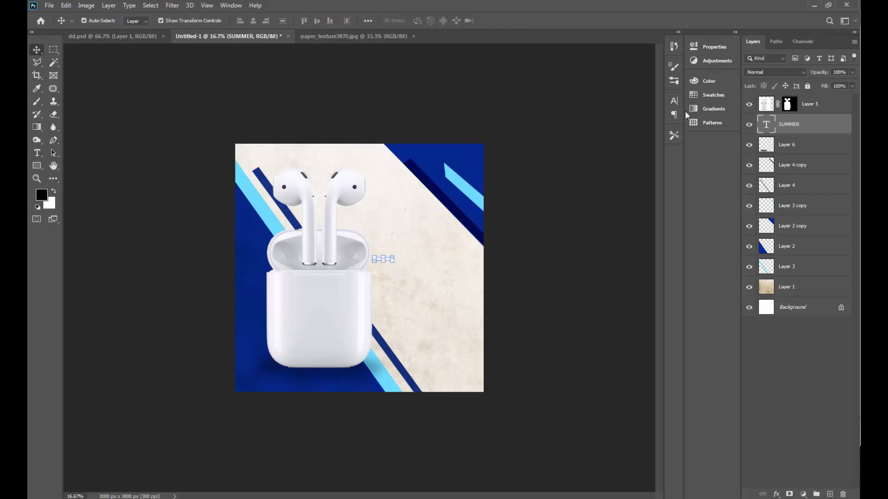
{"action": "mouse_move", "coordinate": [763, 119]}
{"action": "left_mouse_down"}
{"action": "mouse_move", "coordinate": [767, 96]}
{"action": "mouse_move", "coordinate": [768, 112]}
{"action": "left_mouse_up"}
- Set the colour of the SUMMER text to black (000000)
{"action": "double_click", "coordinate": [766, 106]}
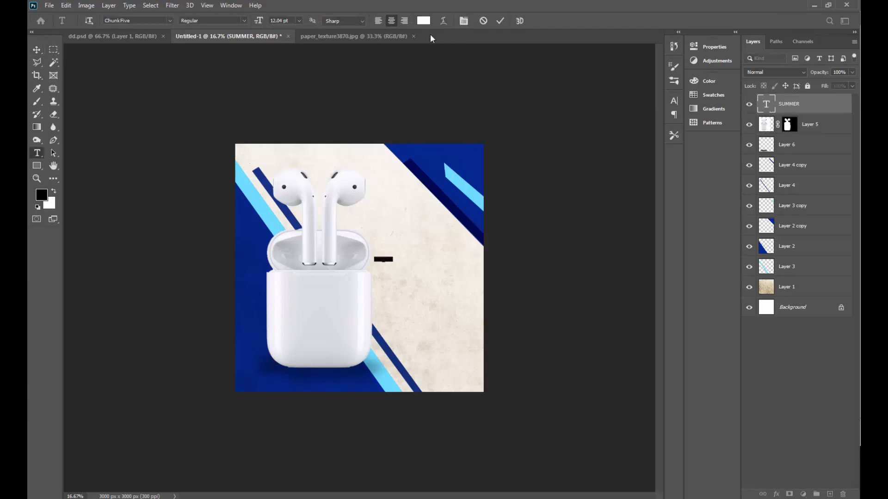
{"action": "left_click", "coordinate": [424, 20]}
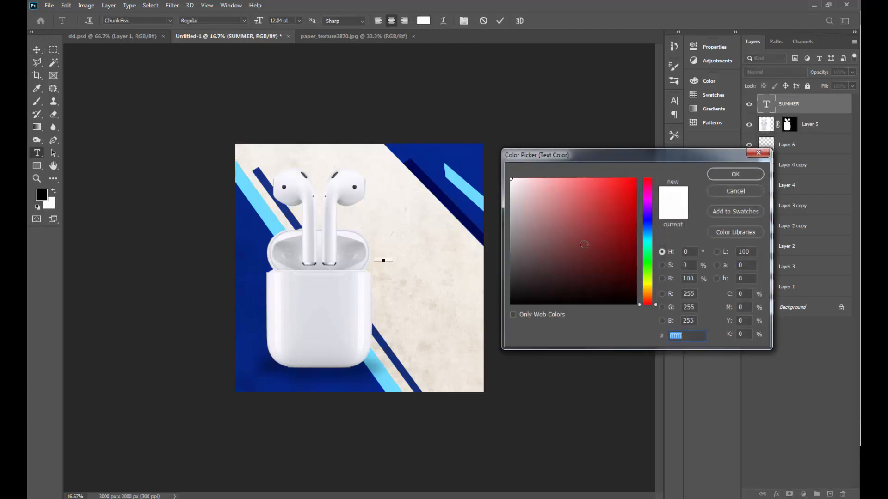
{"action": "type", "text": "000000"}
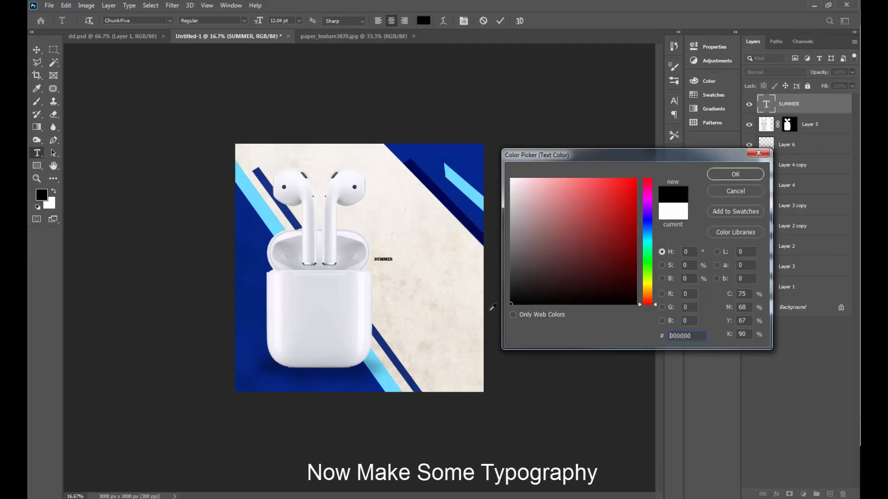
{"action": "left_click", "coordinate": [735, 174]}
{"action": "left_click", "coordinate": [36, 49]}
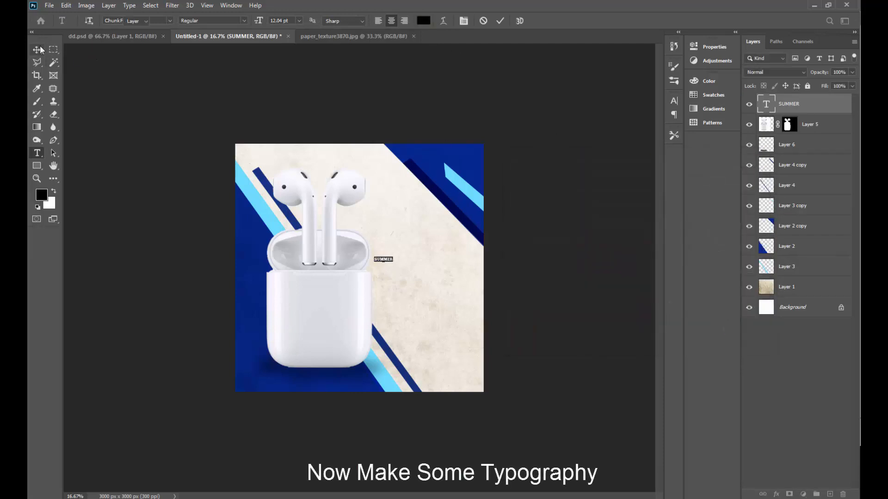
- Scale the SUMMER text to 417.72% and position it on the paper area beside the AirPods, applying the transform
{"action": "left_click_drag", "start_coordinate": [394, 262], "coordinate": [443, 303]}
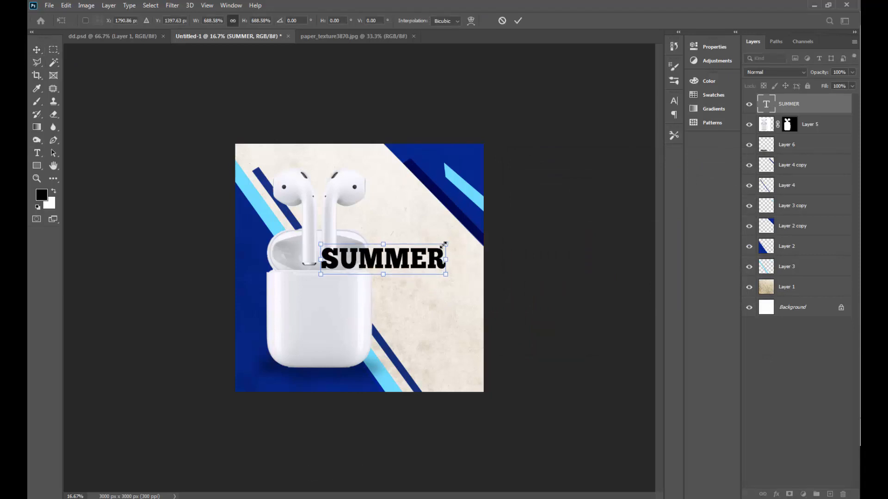
{"action": "mouse_move", "coordinate": [443, 245]}
{"action": "left_mouse_down"}
{"action": "mouse_move", "coordinate": [432, 251]}
{"action": "mouse_move", "coordinate": [471, 227]}
{"action": "mouse_move", "coordinate": [443, 242]}
{"action": "left_mouse_up"}
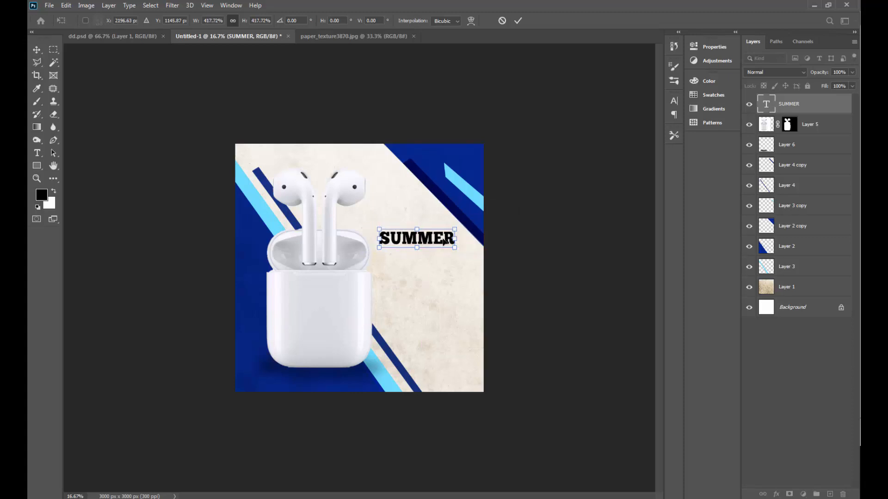
{"action": "key", "text": "Right"}
{"action": "key", "text": "Right"}
{"action": "key", "text": "Right"}
{"action": "key", "text": "Right"}
{"action": "key", "text": "Right"}
{"action": "key", "text": "Down"}
{"action": "key", "text": "Down"}
{"action": "key", "text": "Down"}
{"action": "key", "text": "Down"}
{"action": "key", "text": "Down"}
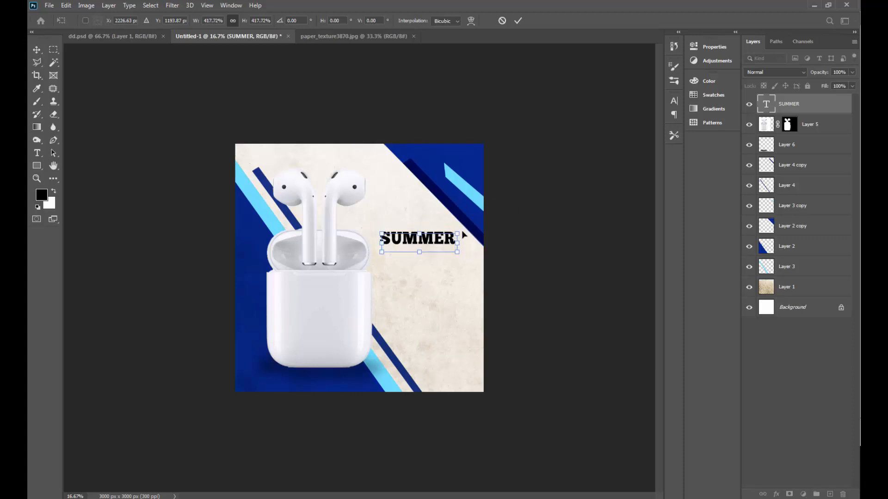
{"action": "key", "text": "Return"}
- Duplicate the SUMMER text and place the copy directly beneath the original, nudging it right and up
{"action": "left_click_drag", "start_coordinate": [432, 245], "coordinate": [429, 264]}
{"action": "key", "text": "shift+Right"}
{"action": "key", "text": "shift+Right"}
{"action": "key", "text": "shift+Right"}
{"action": "key", "text": "shift+Right"}
{"action": "key", "text": "shift+Up"}
{"action": "key", "text": "shift+Up"}
{"action": "key", "text": "shift+Up"}
{"action": "key", "text": "shift+Up"}
{"action": "key", "text": "shift+Up"}
{"action": "key", "text": "shift+Up"}
{"action": "key", "text": "shift+Up"}
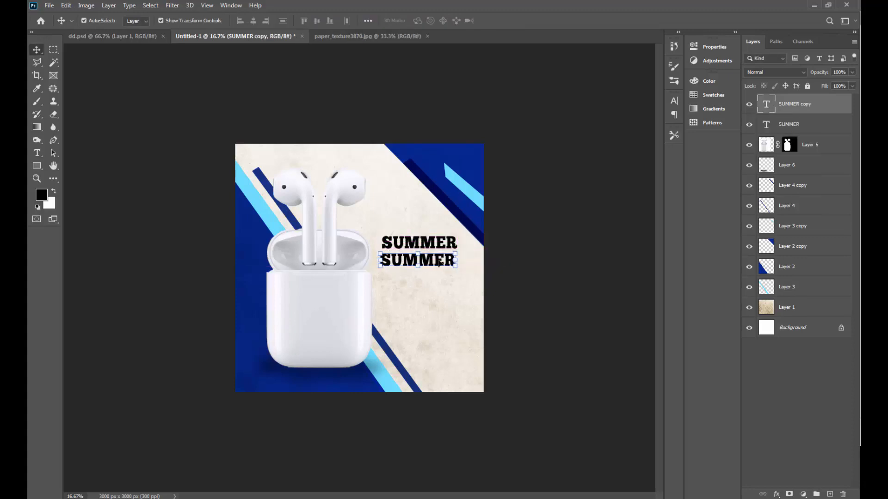
- Replace the copied text under SUMMER with OFFER
{"action": "double_click", "coordinate": [767, 112]}
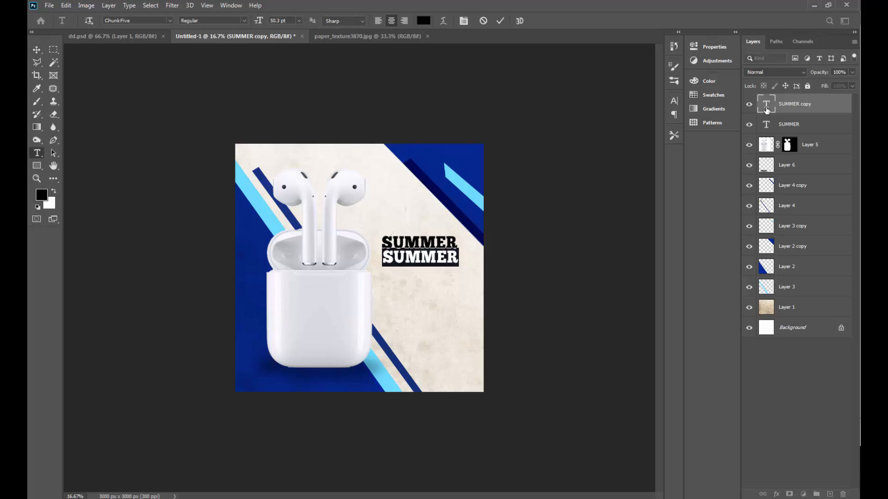
{"action": "type", "text": "O"}
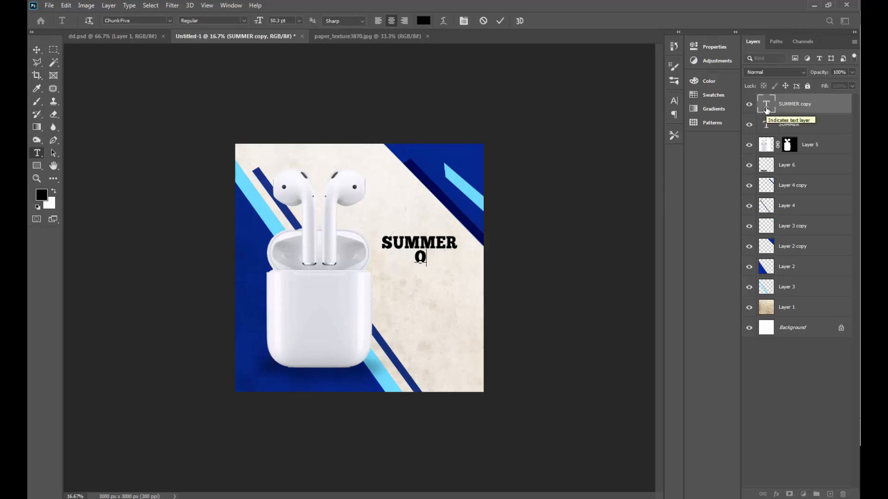
{"action": "type", "text": "FFER"}
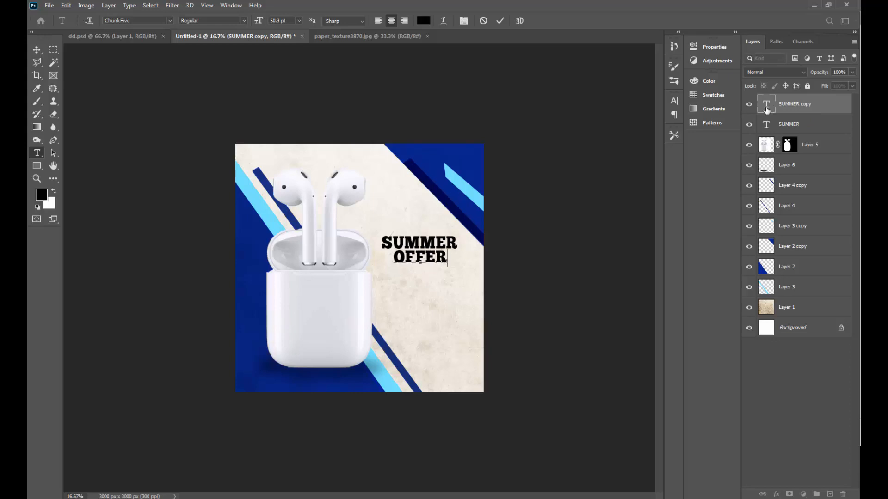
{"action": "left_click", "coordinate": [37, 49]}
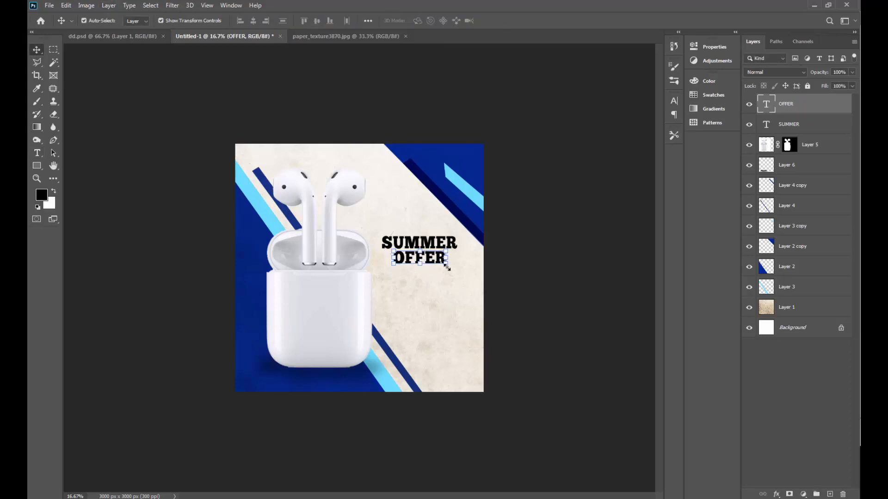
- Scale the OFFER text to 135.31% so it nearly matches SUMMER's width, and nudge it down beneath SUMMER
{"action": "key", "text": "ctrl"}
{"action": "left_click_drag", "start_coordinate": [448, 266], "coordinate": [455, 268]}
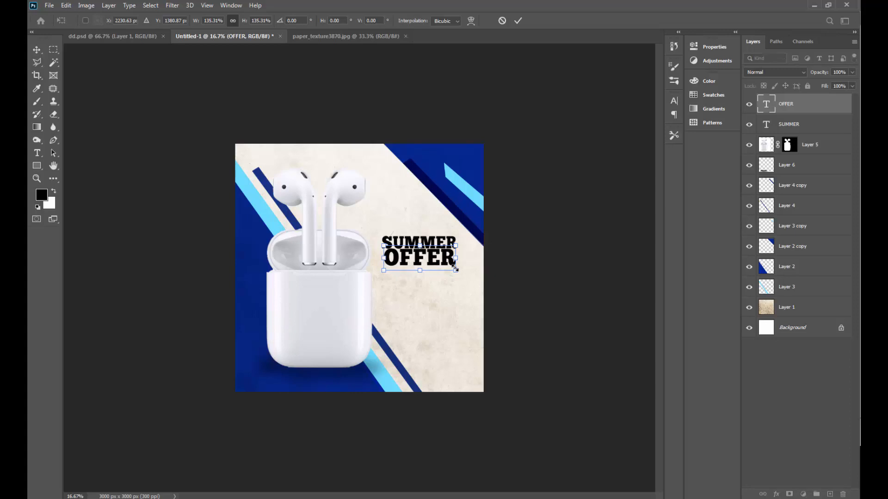
{"action": "key", "text": "Down"}
{"action": "key", "text": "Down"}
{"action": "key", "text": "Down"}
{"action": "key", "text": "Down"}
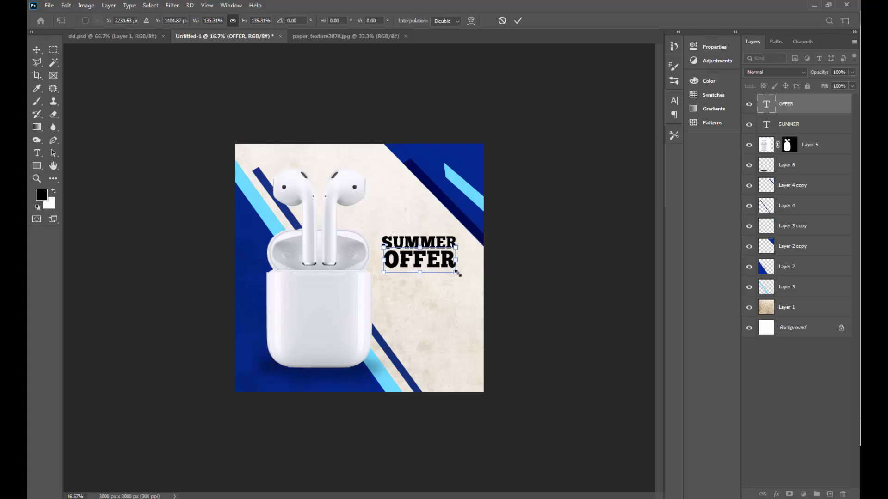